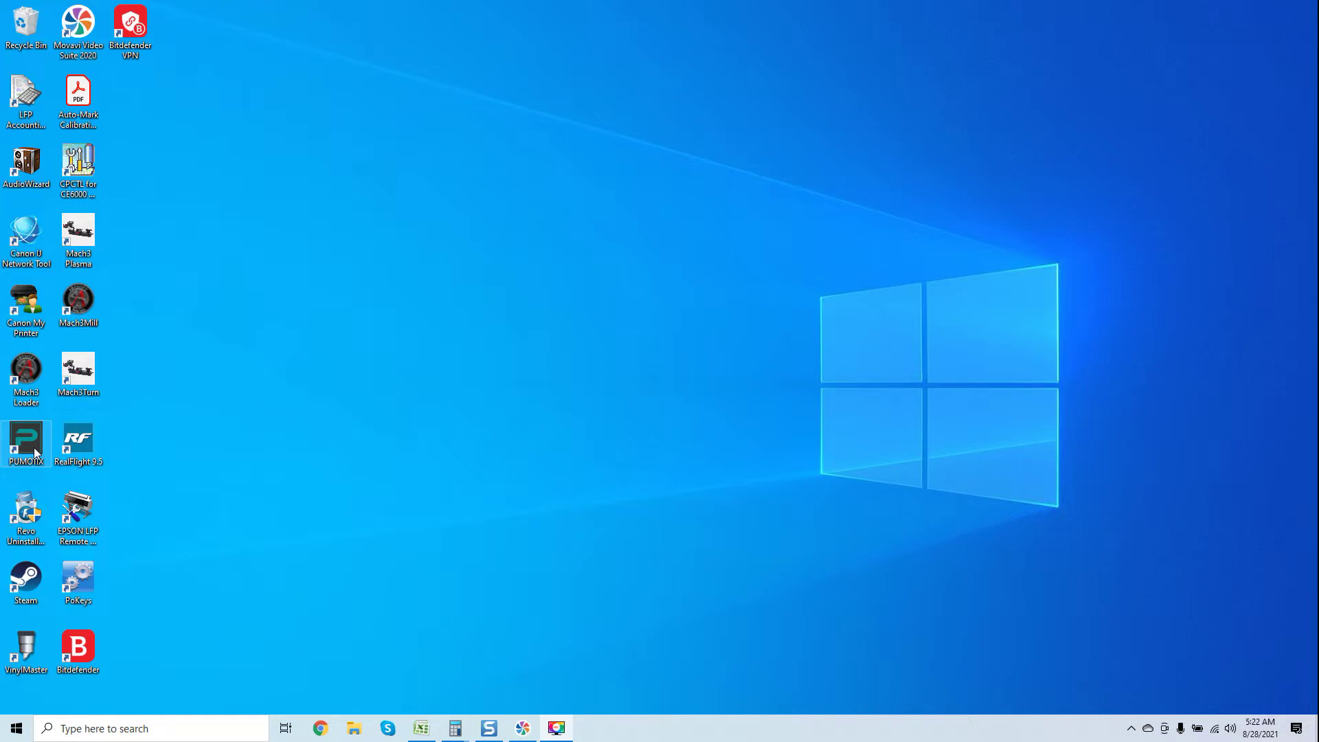
Launch PUMOTIX and confirm the Milling (4 axes) workflow module
{"action": "double_click", "coordinate": [35, 447]}
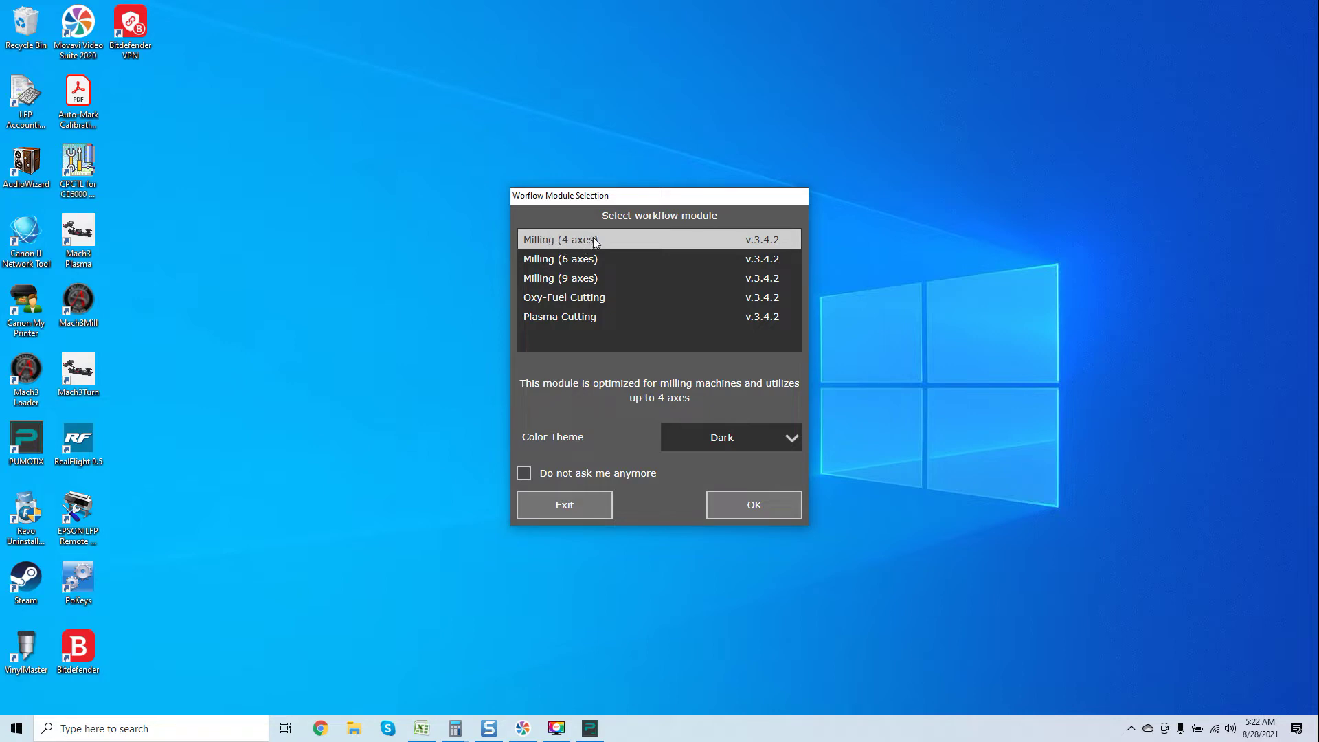
{"action": "left_click", "coordinate": [714, 507]}
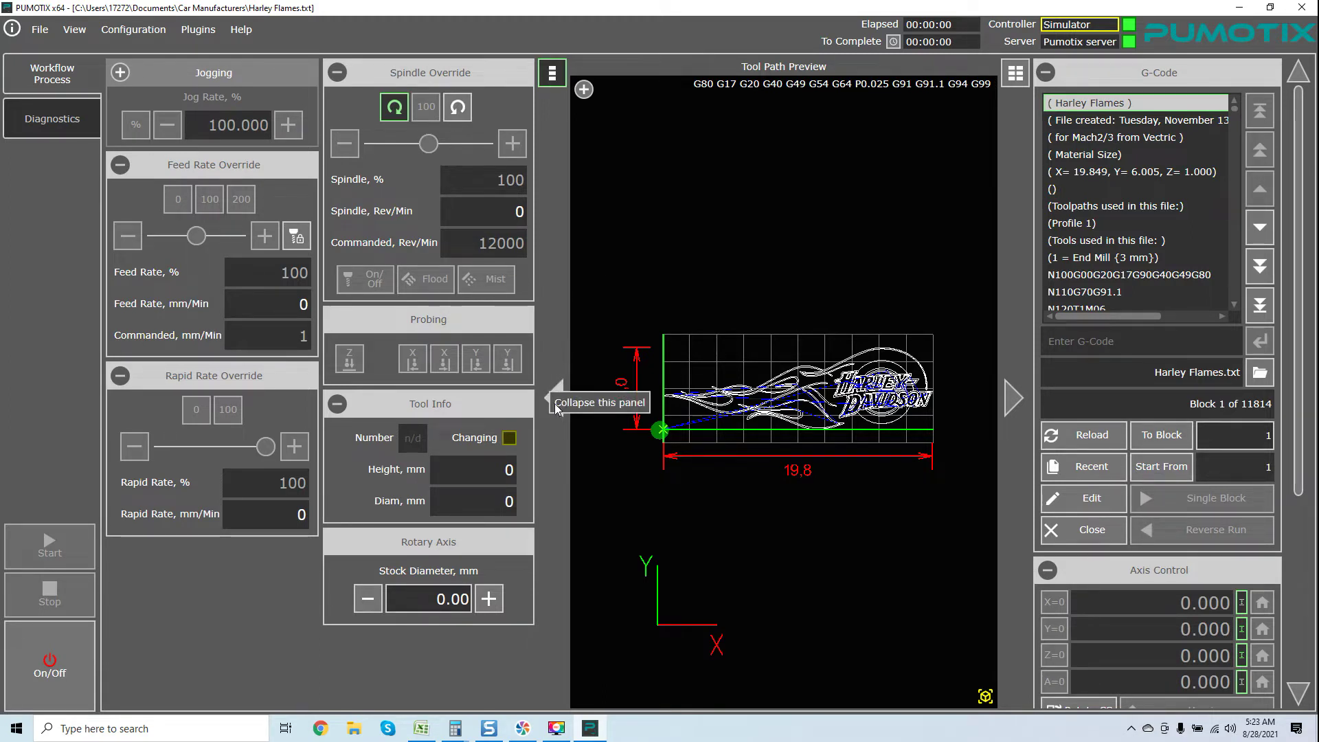
Collapse the left panels, zoom and pan onto the Harley-Davidson logo, then restore the panels
{"action": "left_click", "coordinate": [555, 399]}
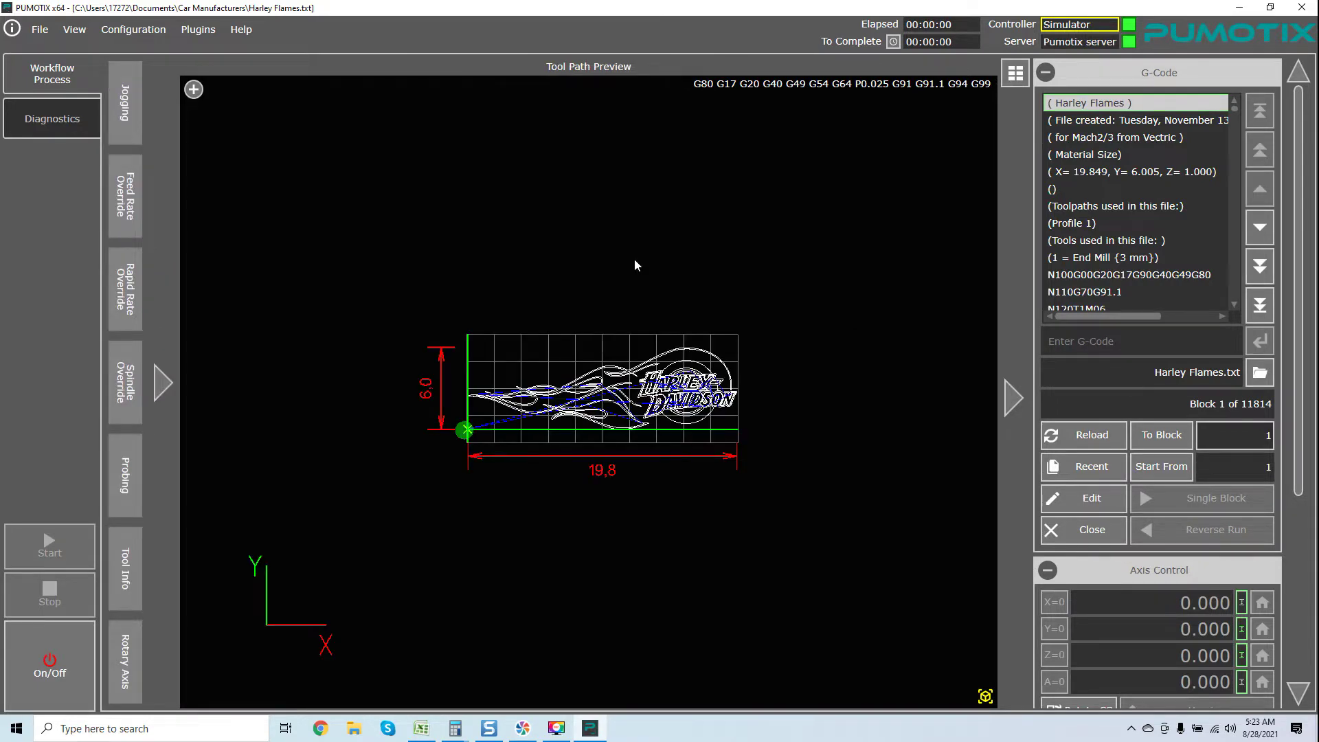
{"action": "scroll", "coordinate": [492, 397], "scroll_direction": "up", "scroll_amount": 3}
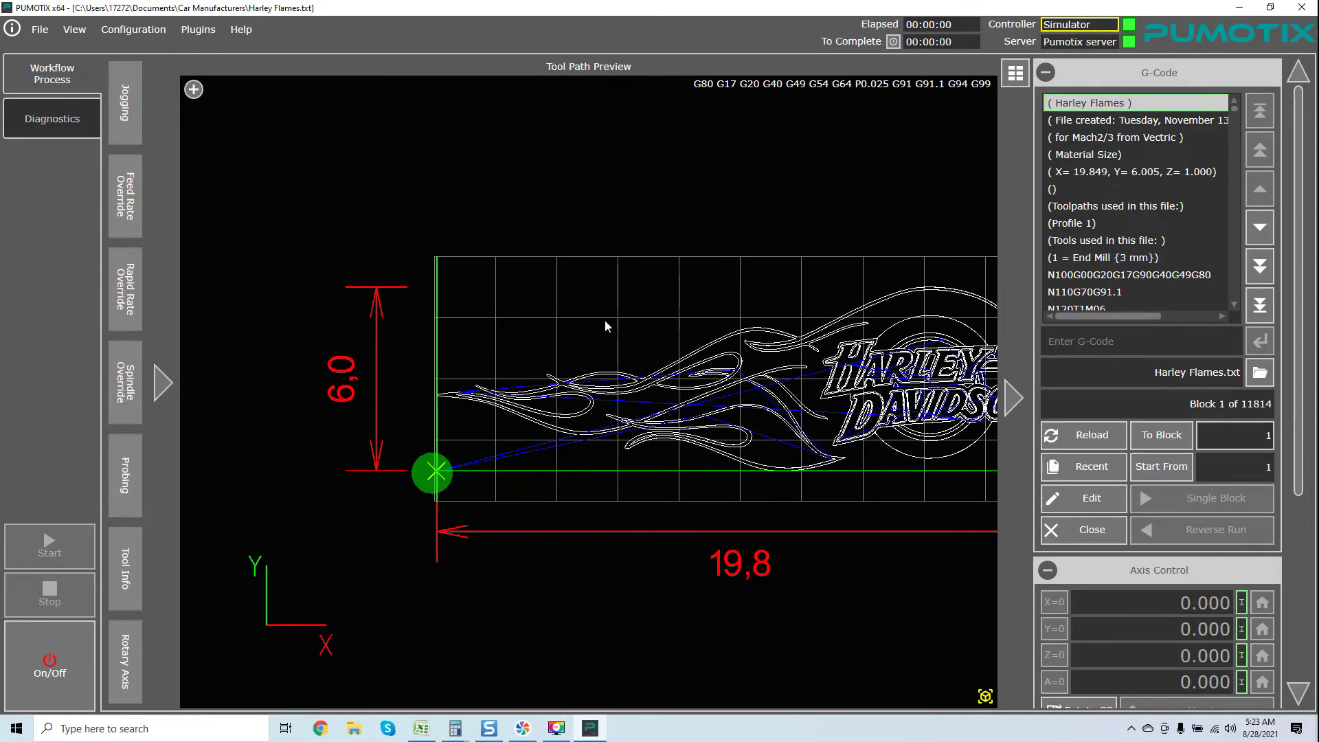
{"action": "left_click_drag", "start_coordinate": [654, 219], "coordinate": [498, 202]}
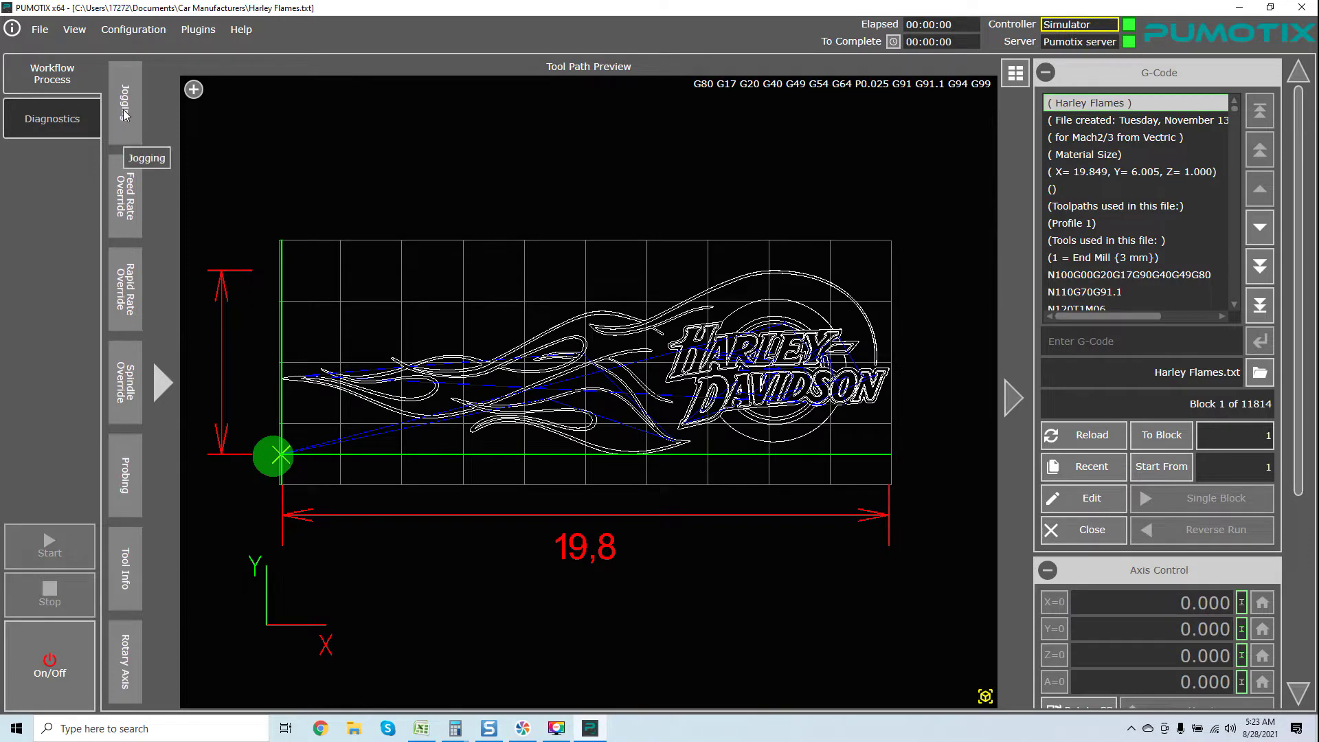
{"action": "left_click", "coordinate": [124, 134]}
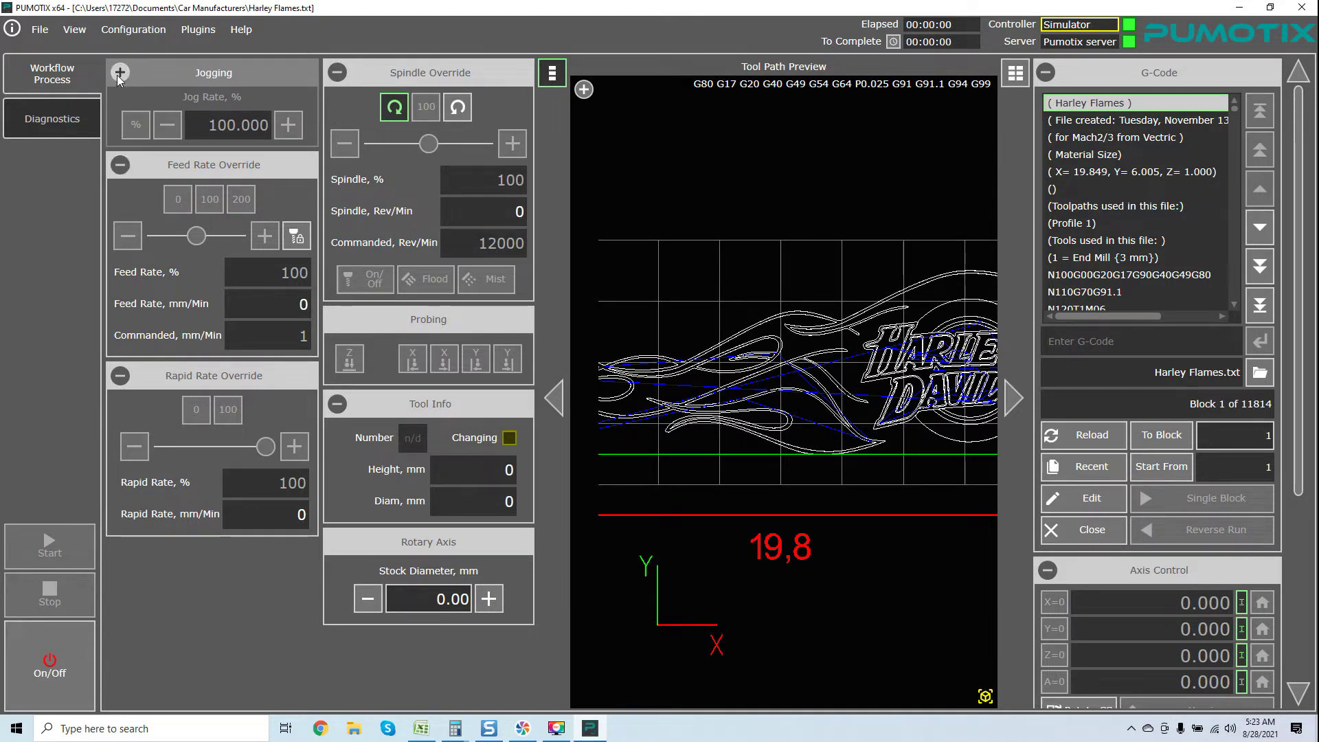
{"action": "left_click", "coordinate": [120, 165]}
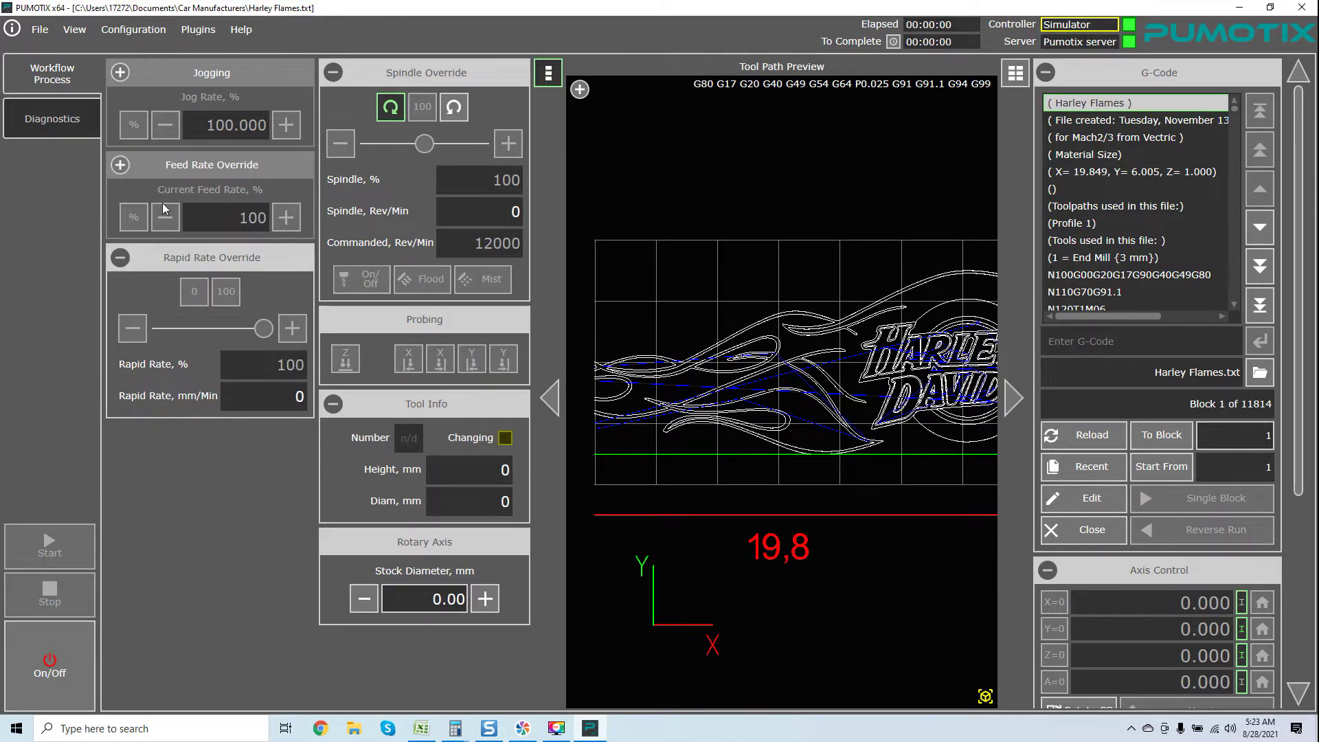
{"action": "left_click", "coordinate": [119, 166]}
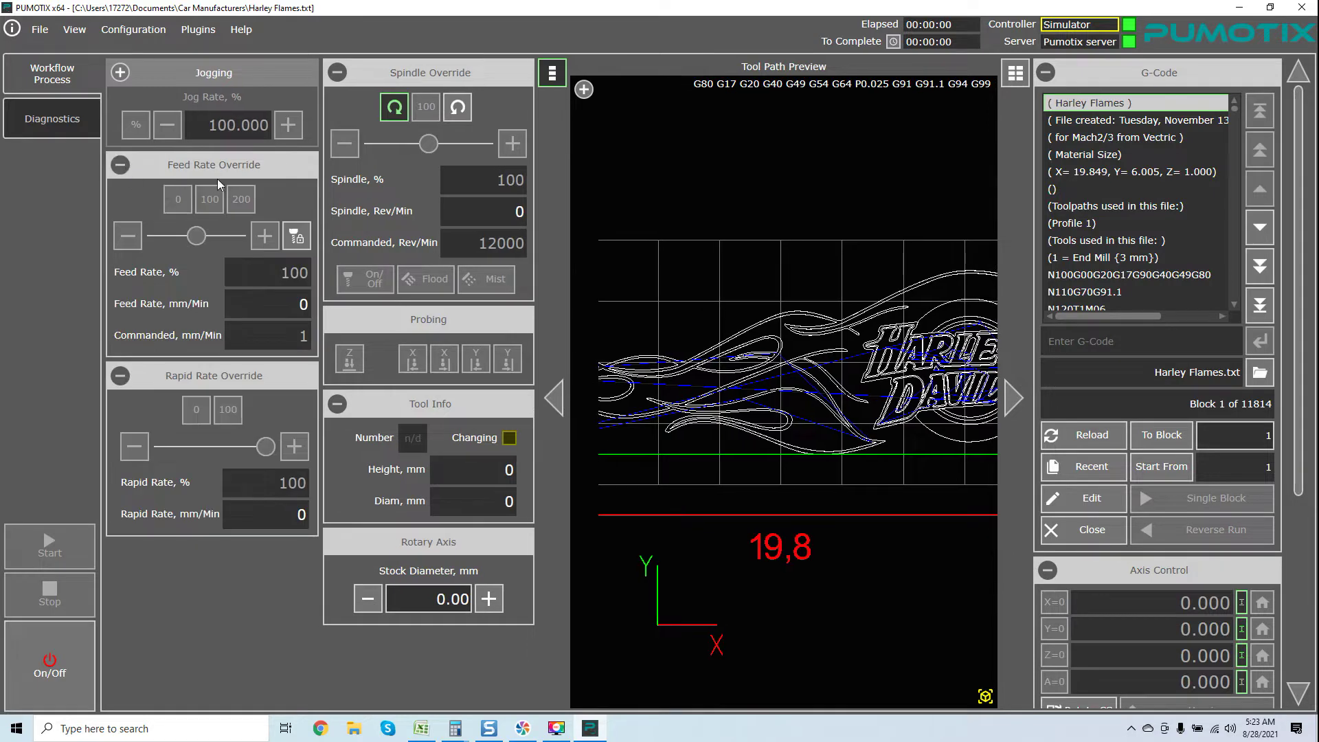
{"action": "left_click", "coordinate": [121, 166]}
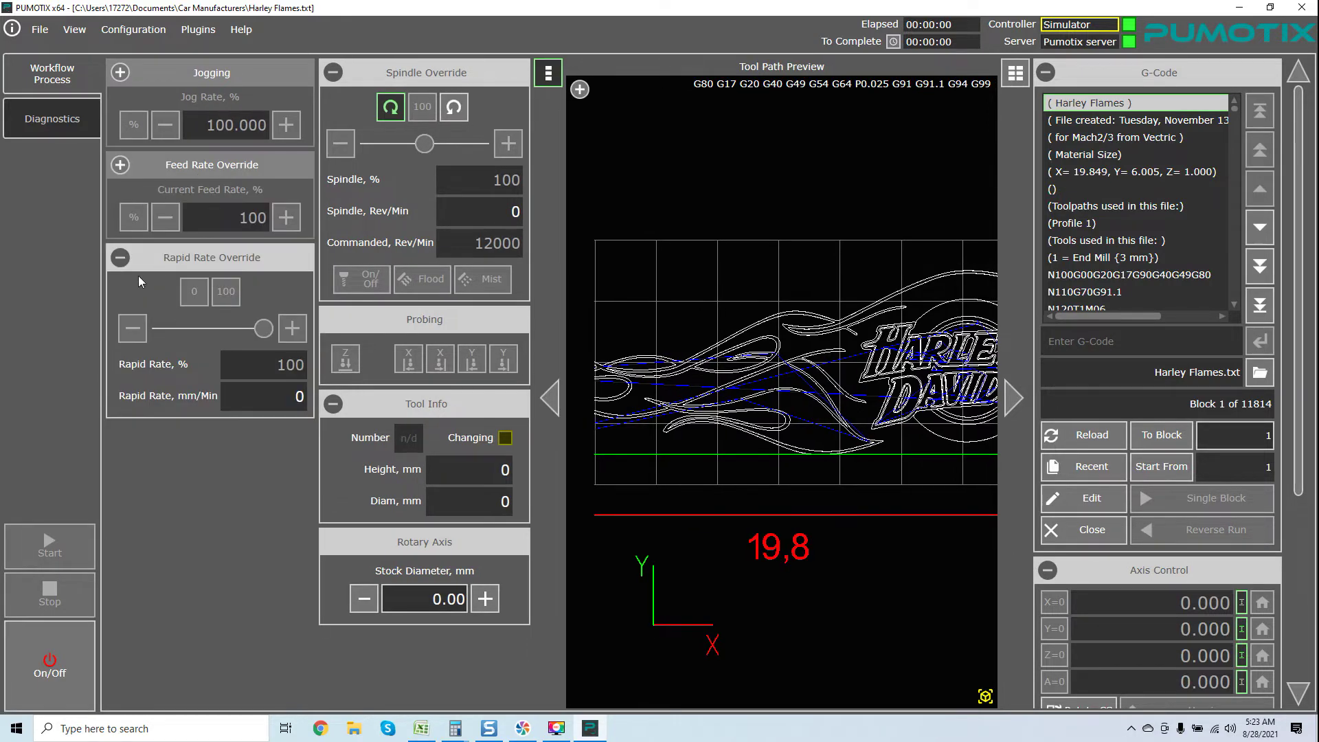
{"action": "left_click", "coordinate": [120, 258]}
{"action": "left_click", "coordinate": [320, 72]}
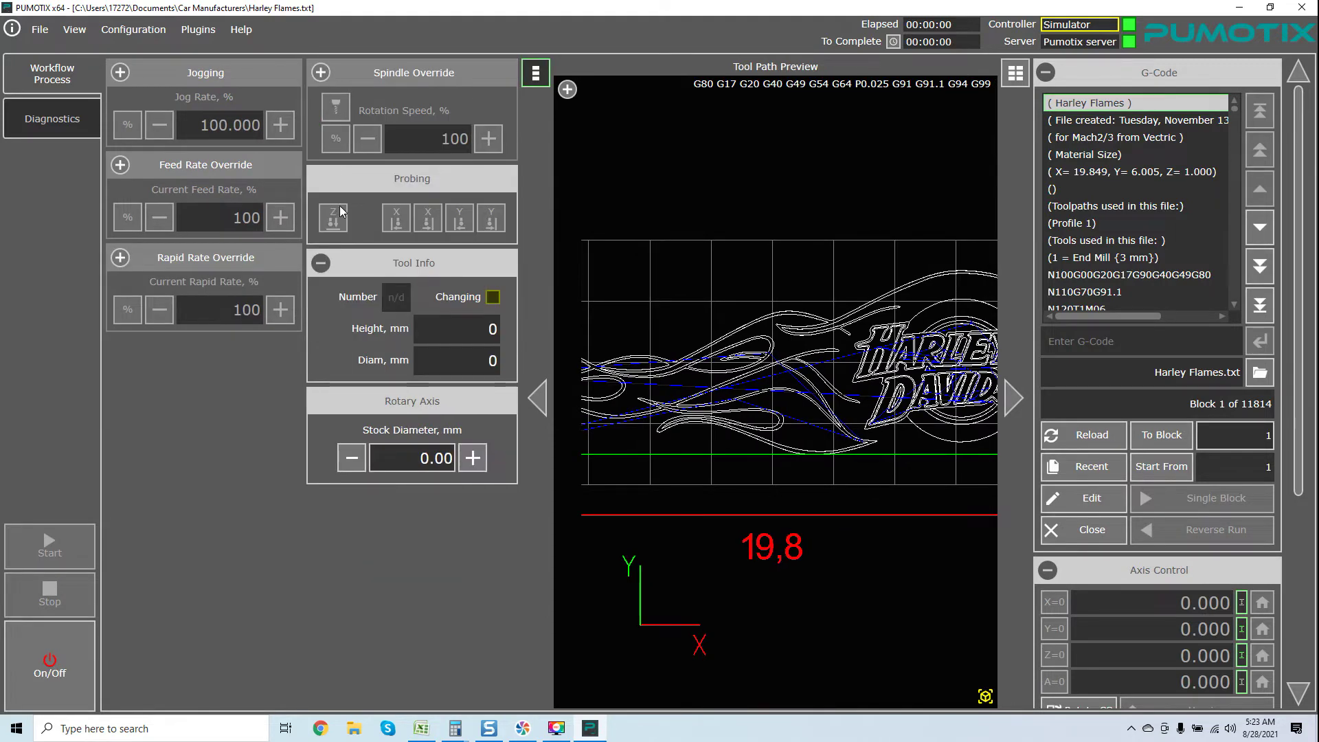
{"action": "left_click", "coordinate": [321, 72]}
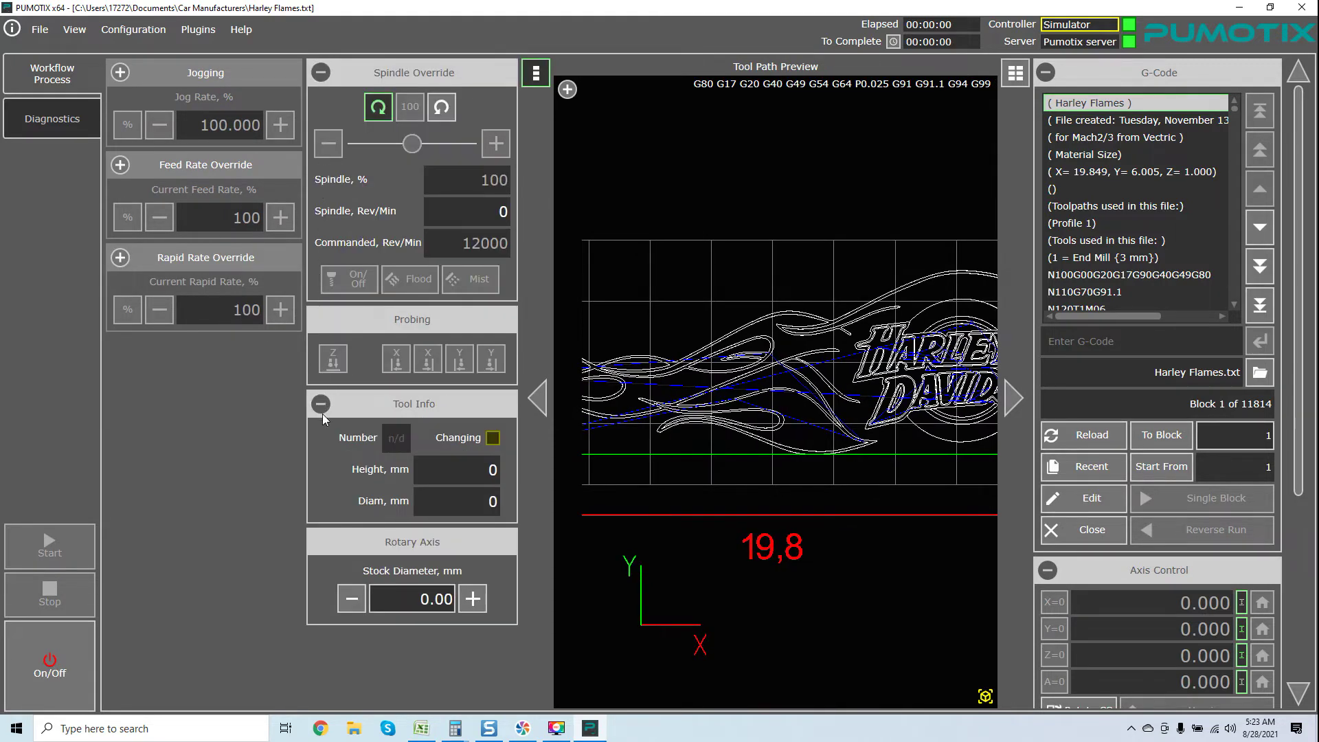
{"action": "left_click", "coordinate": [120, 72]}
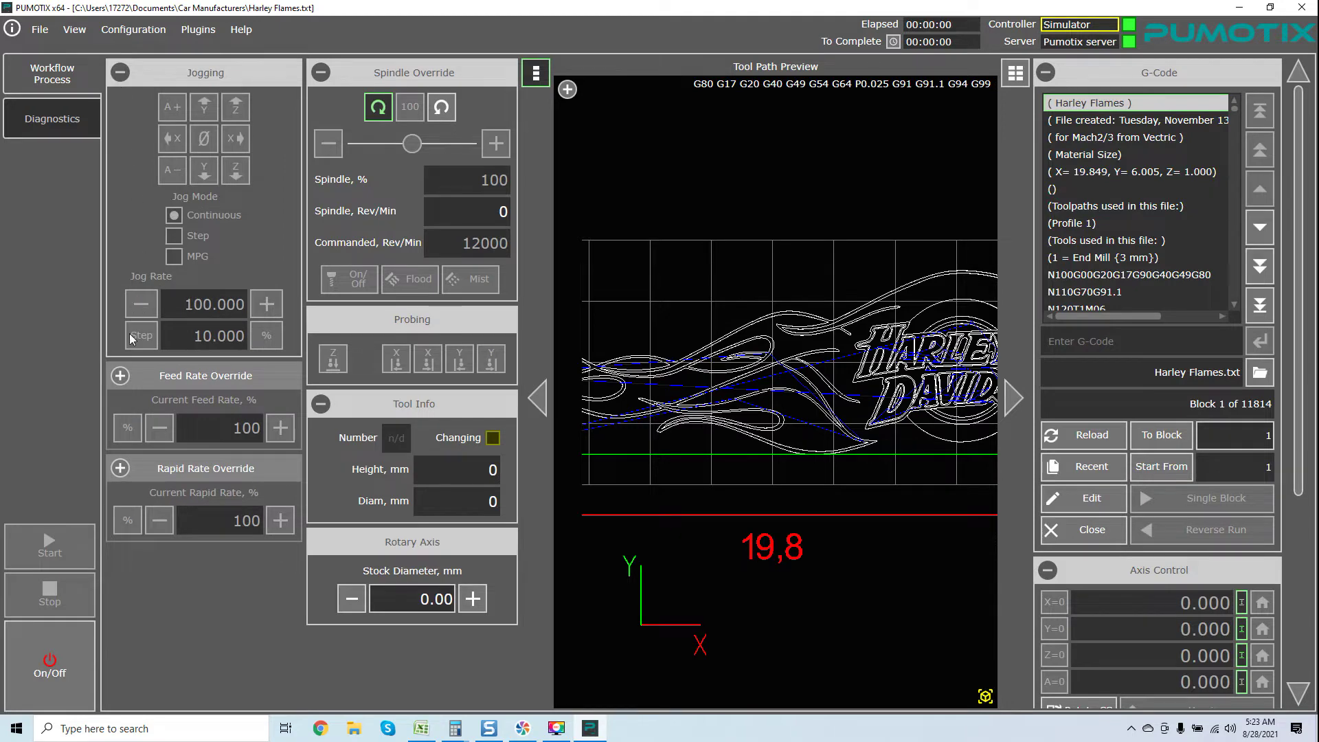
{"action": "left_click", "coordinate": [120, 376]}
{"action": "left_click", "coordinate": [120, 586]}
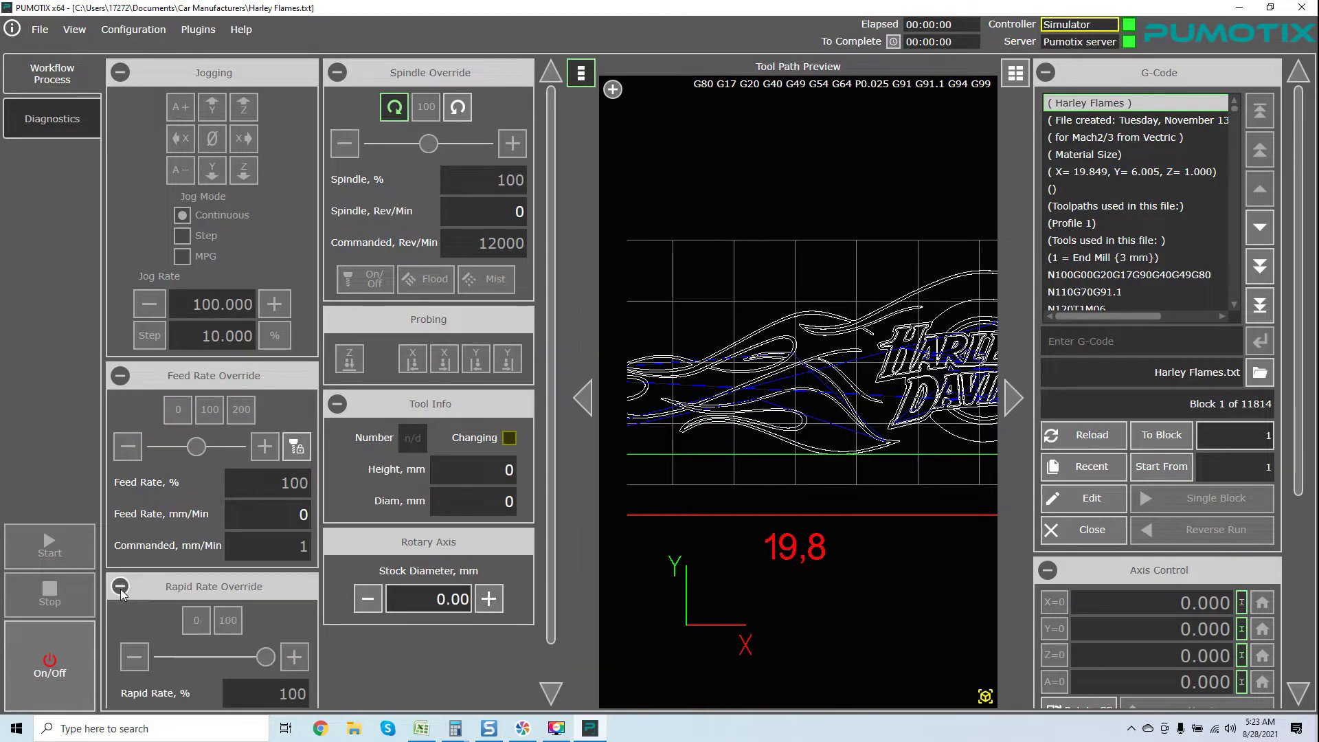
{"action": "scroll", "coordinate": [138, 563], "scroll_direction": "down", "scroll_amount": 1}
{"action": "scroll", "coordinate": [157, 536], "scroll_direction": "up", "scroll_amount": 1}
{"action": "scroll", "coordinate": [296, 306], "scroll_direction": "down", "scroll_amount": 1}
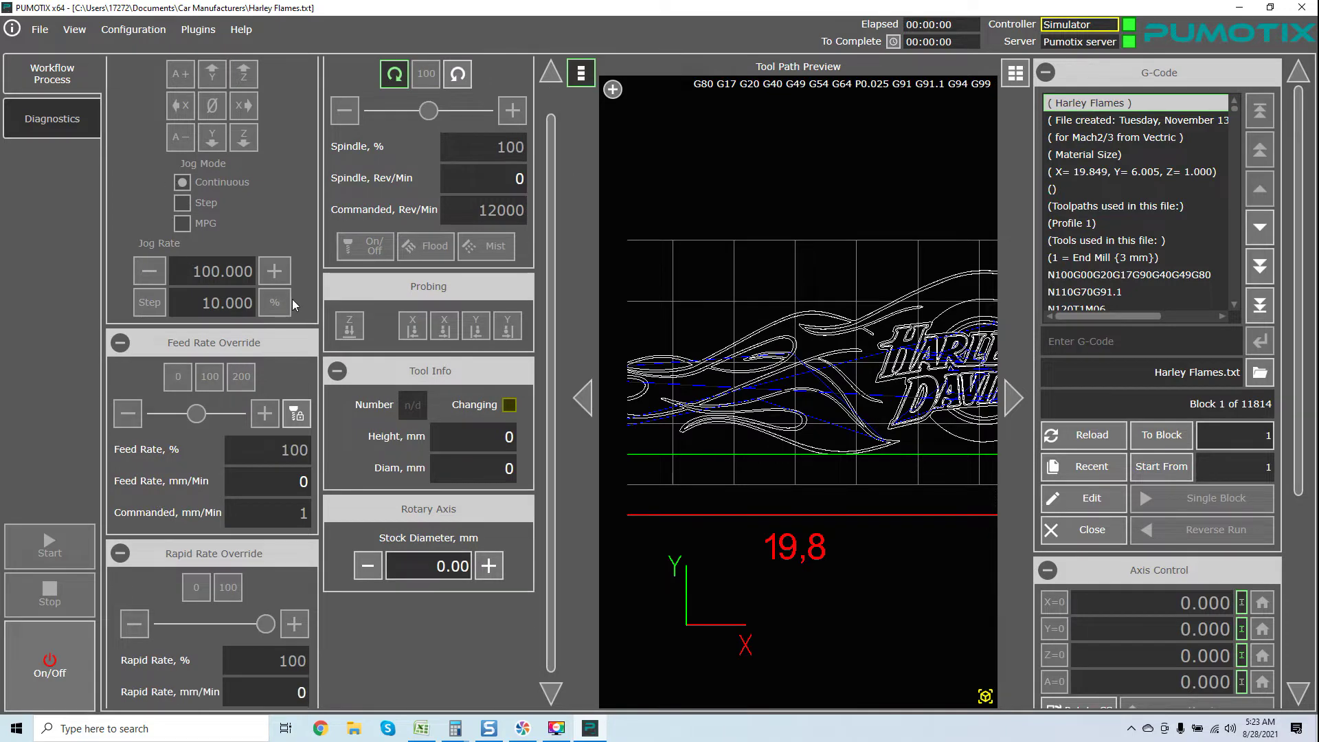
{"action": "scroll", "coordinate": [295, 306], "scroll_direction": "up", "scroll_amount": 1}
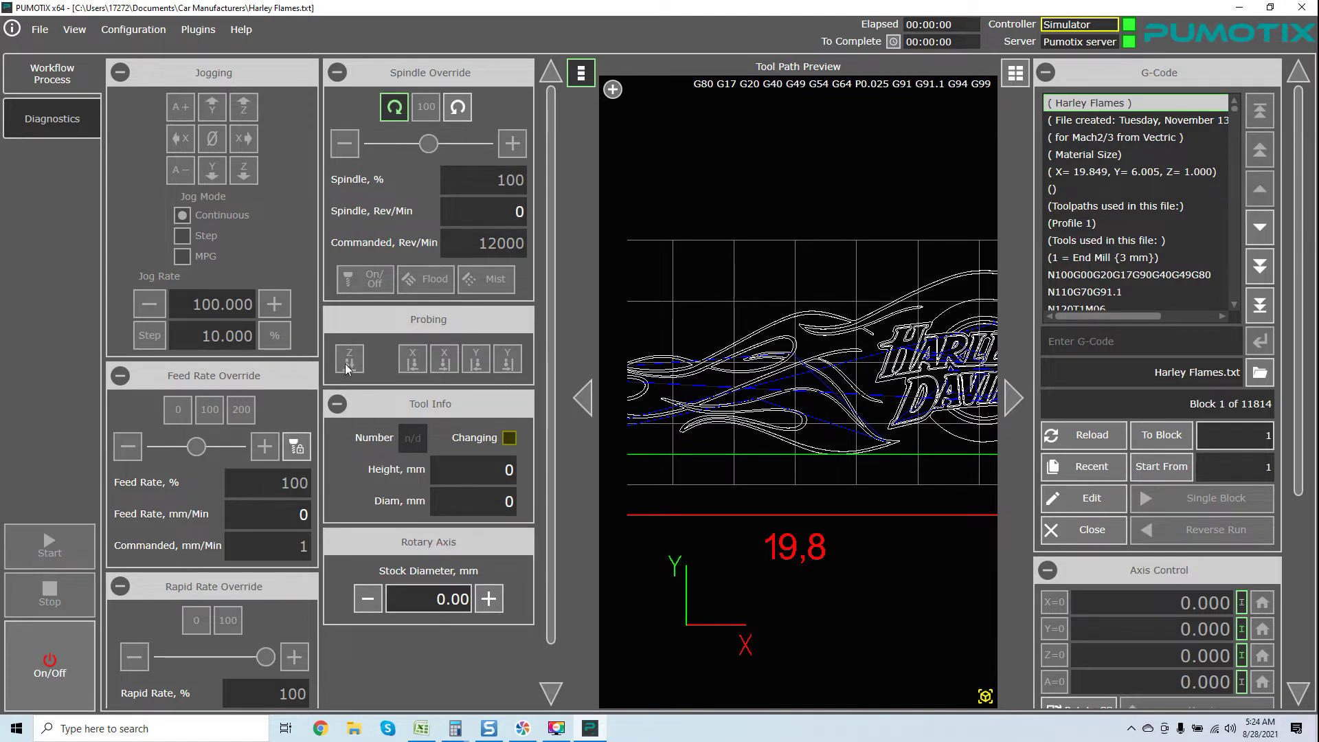
{"action": "scroll", "coordinate": [367, 343], "scroll_direction": "down", "scroll_amount": 1}
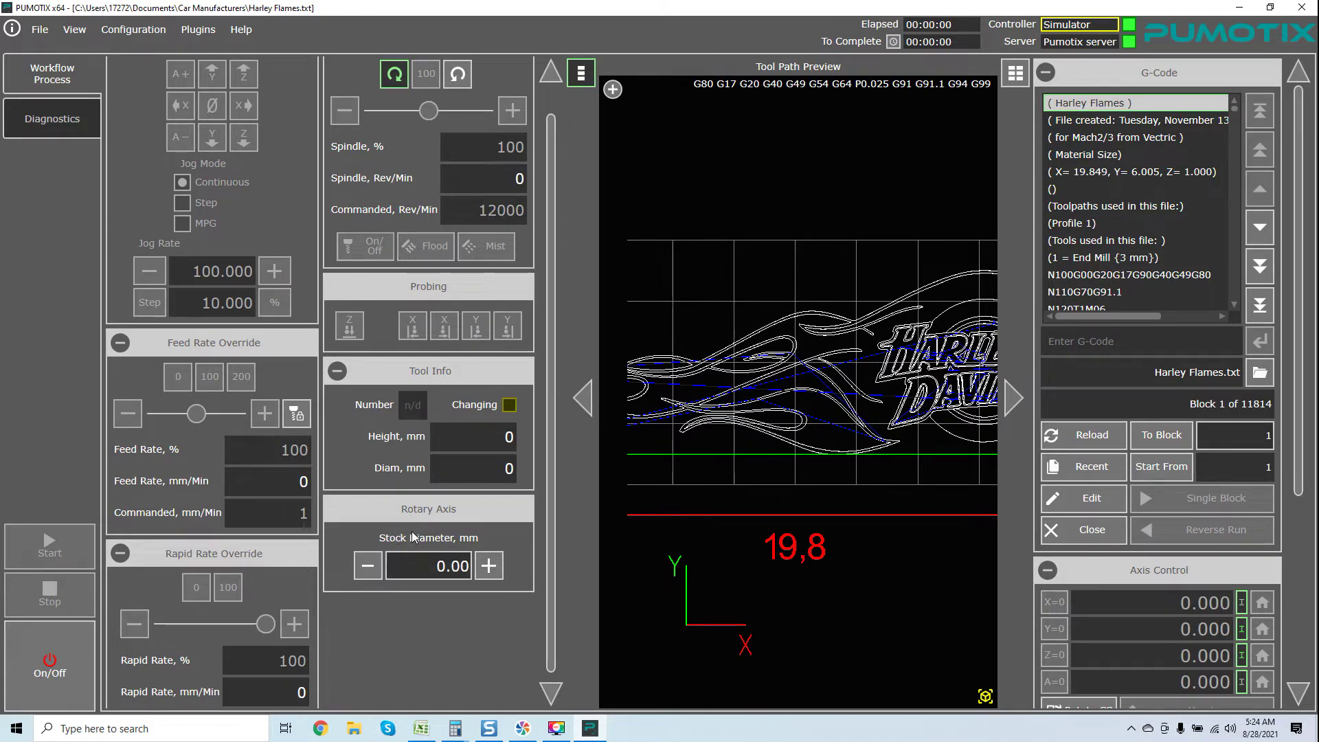
{"action": "scroll", "coordinate": [374, 546], "scroll_direction": "down", "scroll_amount": 1}
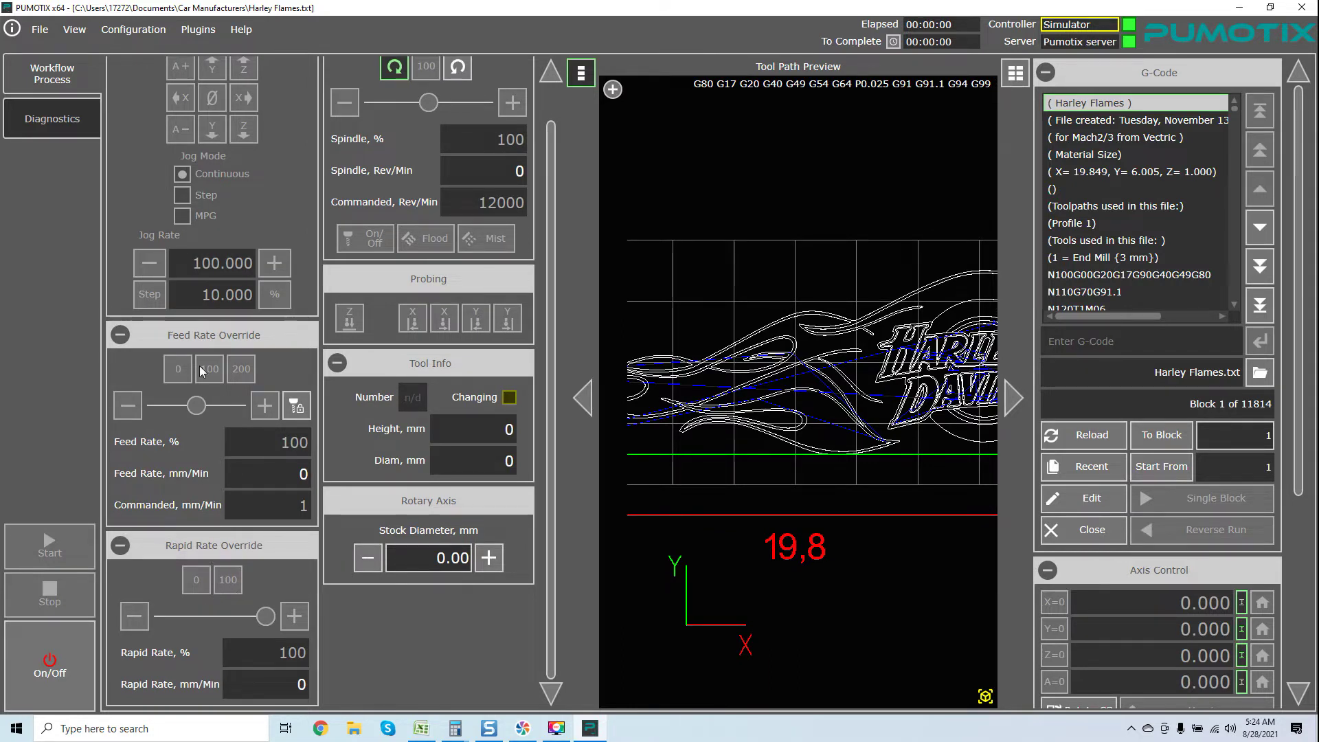
{"action": "scroll", "coordinate": [280, 185], "scroll_direction": "up", "scroll_amount": 2}
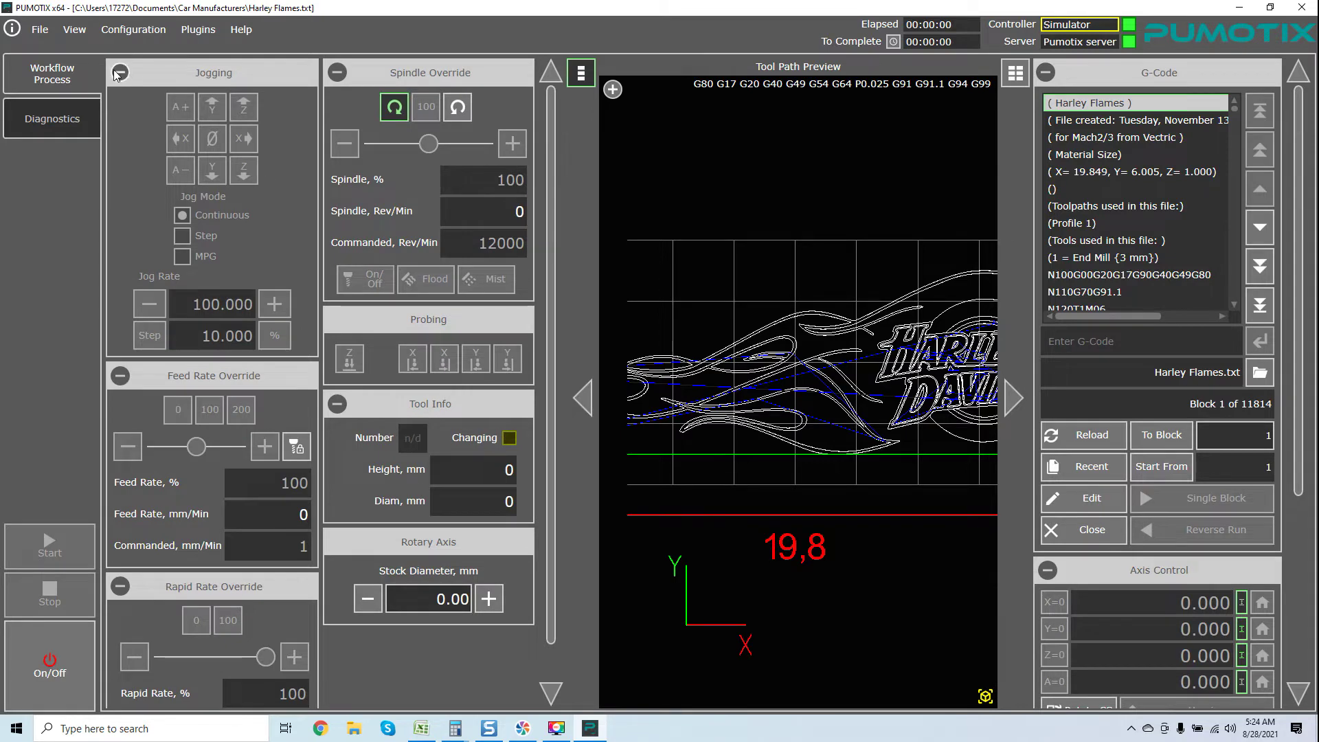
{"action": "left_click", "coordinate": [121, 72]}
{"action": "left_click", "coordinate": [120, 165]}
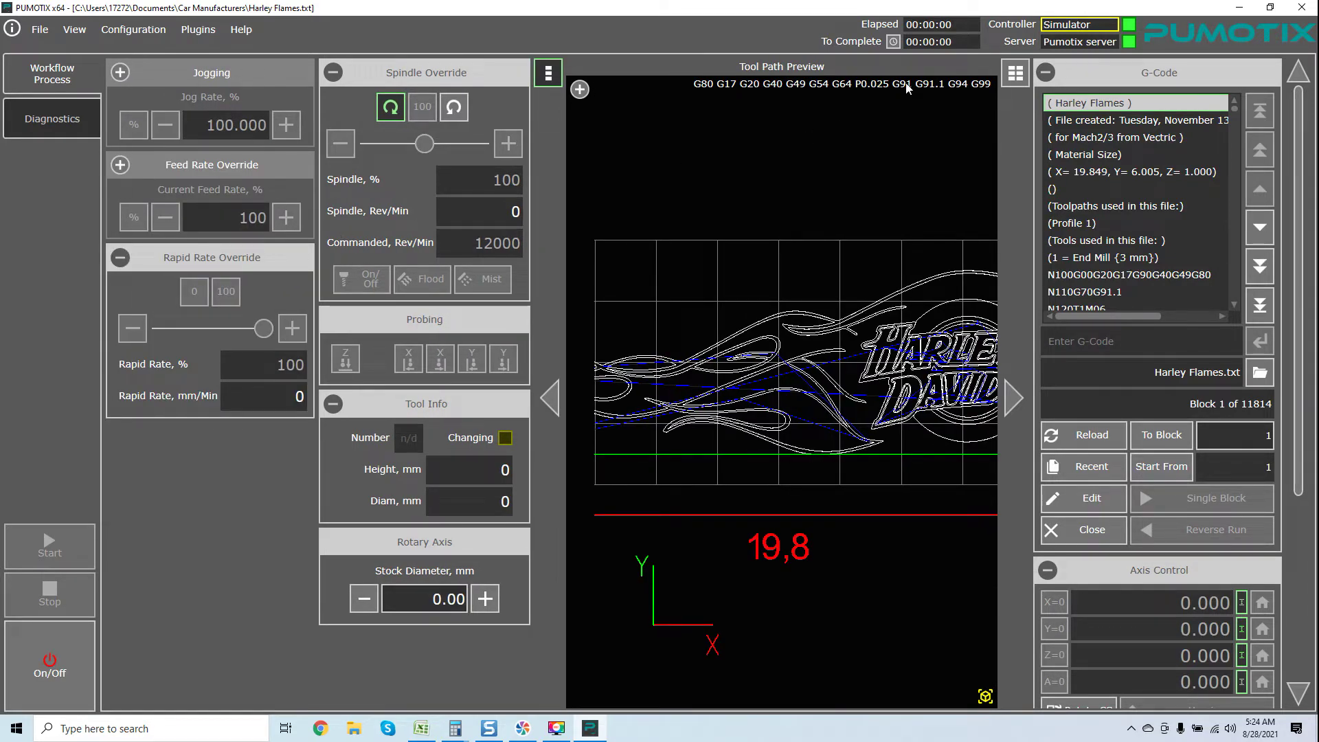
{"action": "left_click", "coordinate": [1019, 74]}
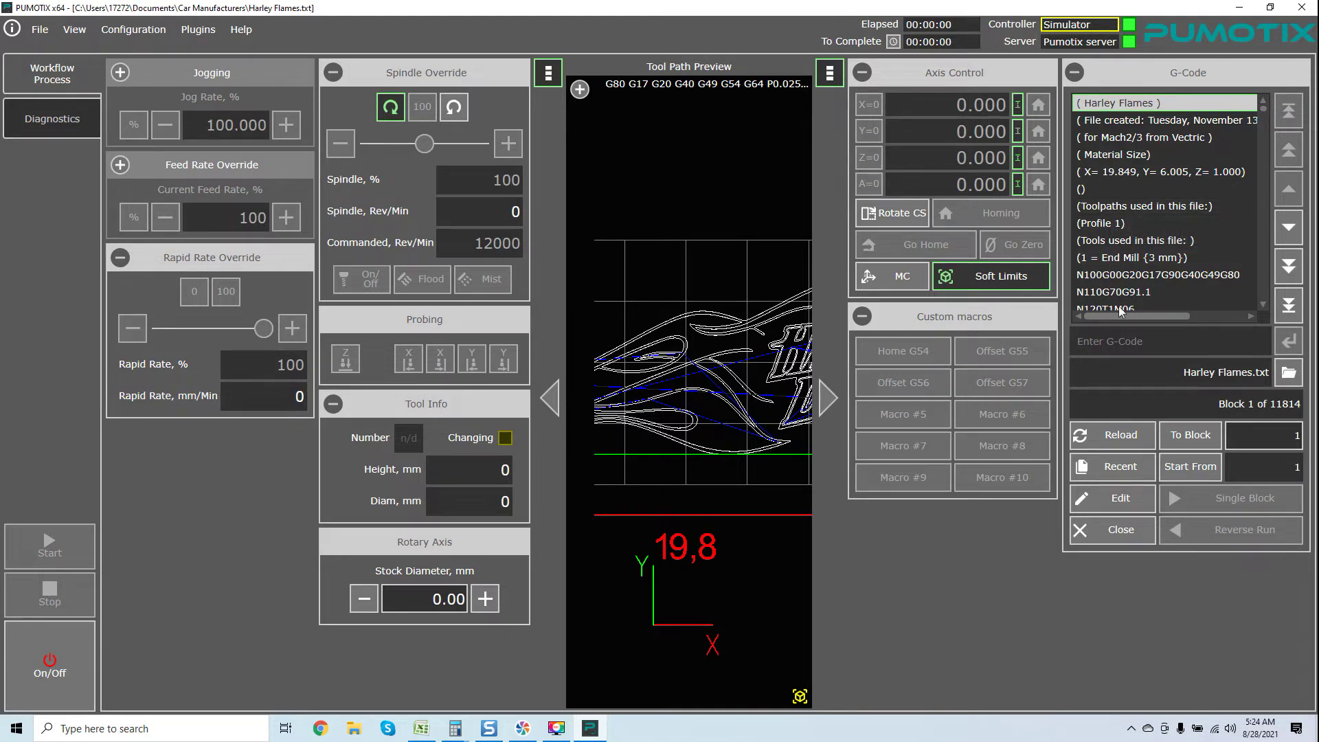
{"action": "left_click", "coordinate": [830, 74]}
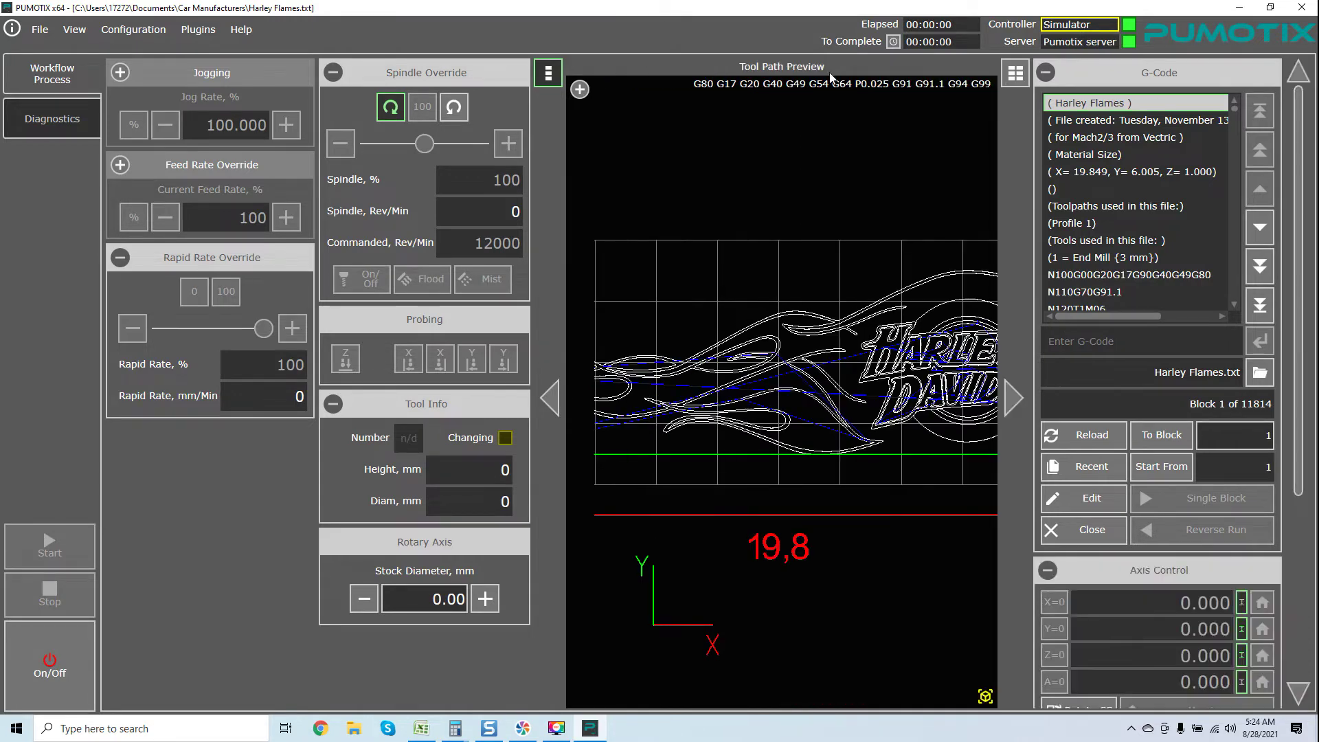
{"action": "scroll", "coordinate": [1227, 153], "scroll_direction": "down", "scroll_amount": 2}
{"action": "scroll", "coordinate": [1227, 153], "scroll_direction": "down", "scroll_amount": 1}
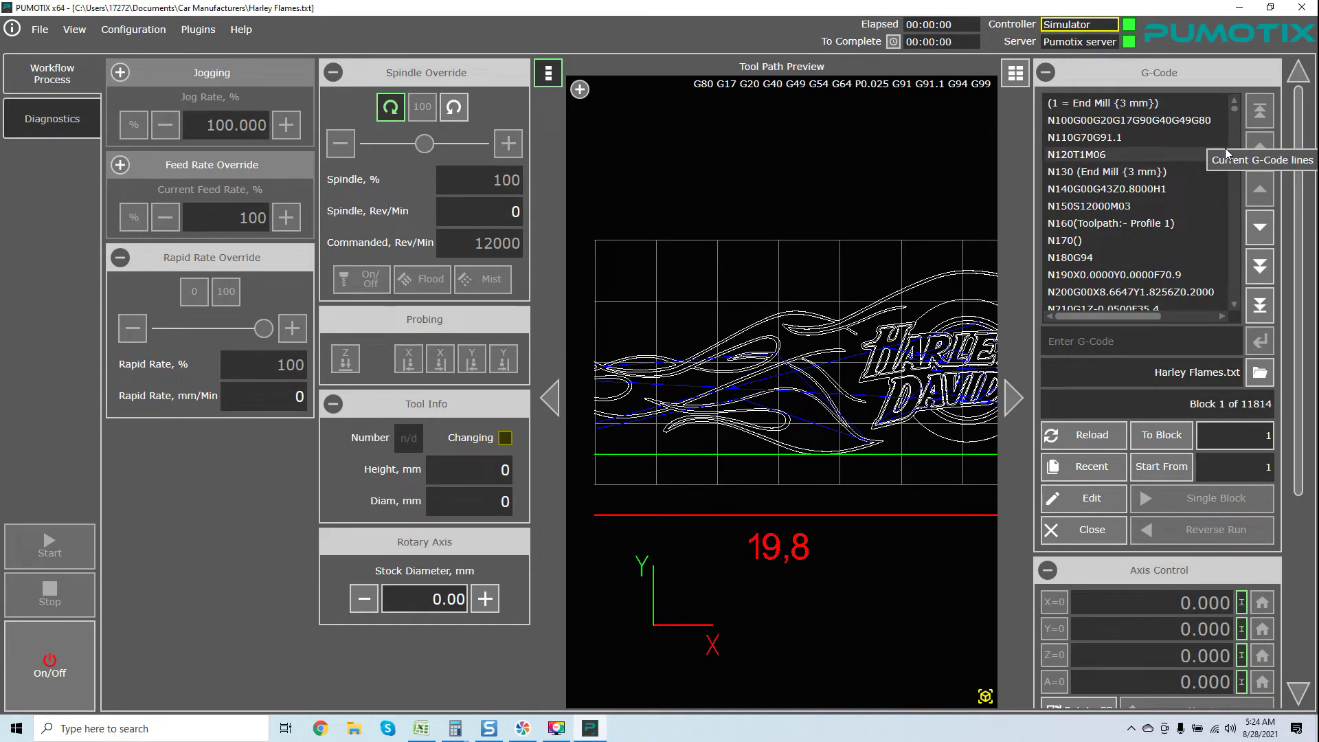
{"action": "left_click_drag", "start_coordinate": [1307, 210], "coordinate": [1308, 353]}
{"action": "scroll", "coordinate": [1307, 353], "scroll_direction": "down", "scroll_amount": 1}
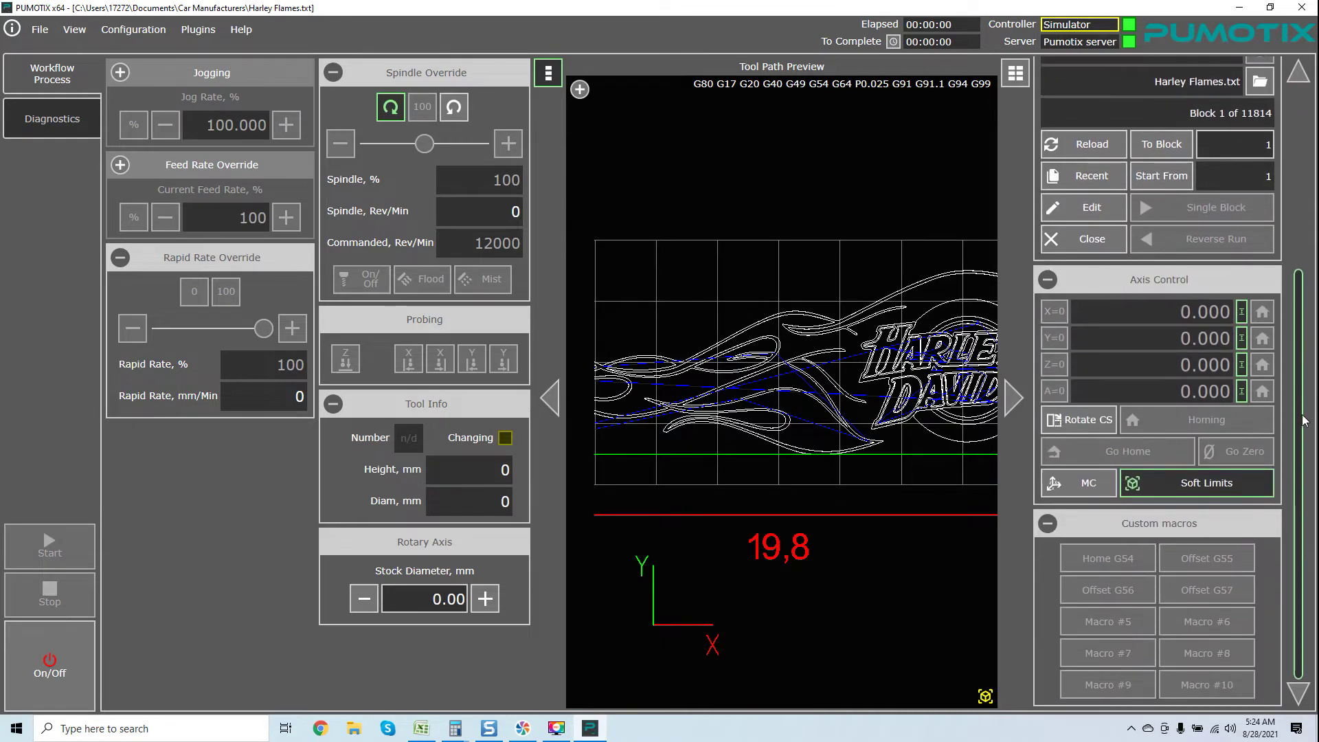
{"action": "scroll", "coordinate": [1308, 352], "scroll_direction": "up", "scroll_amount": 4}
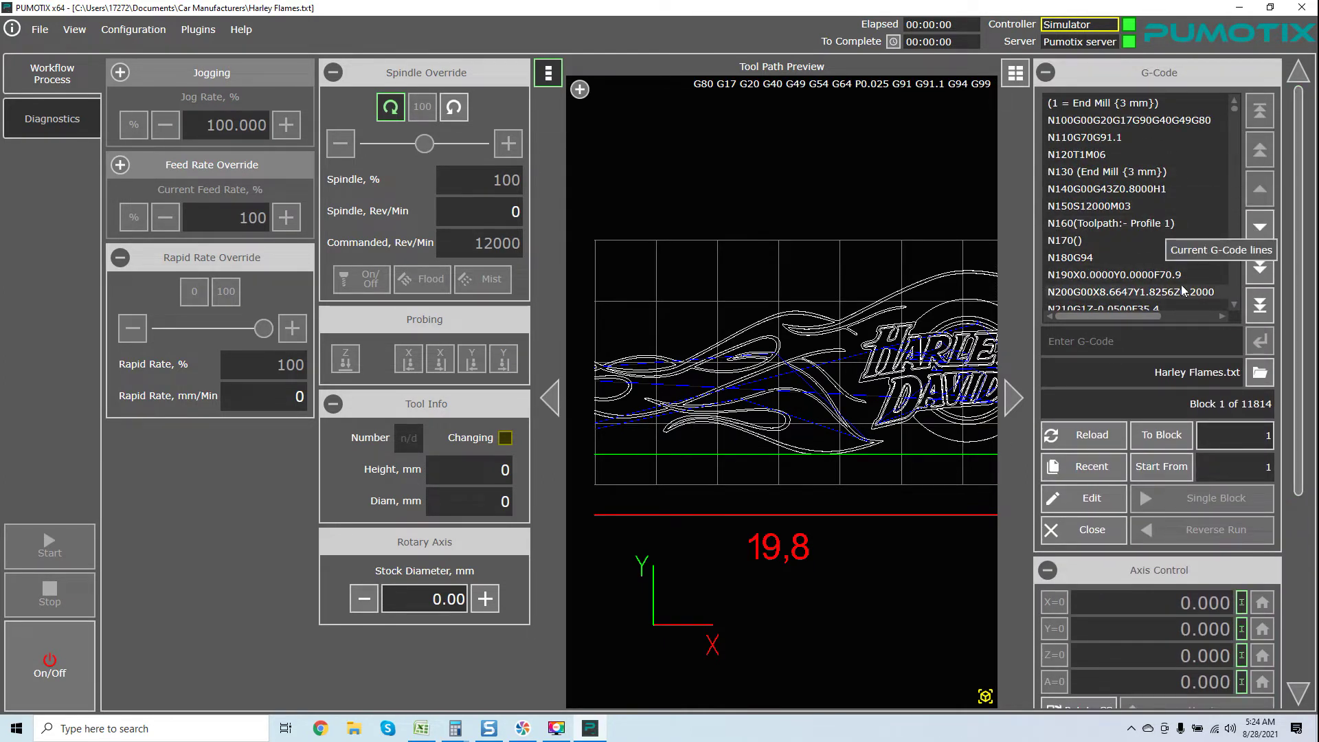
{"action": "left_click", "coordinate": [549, 397]}
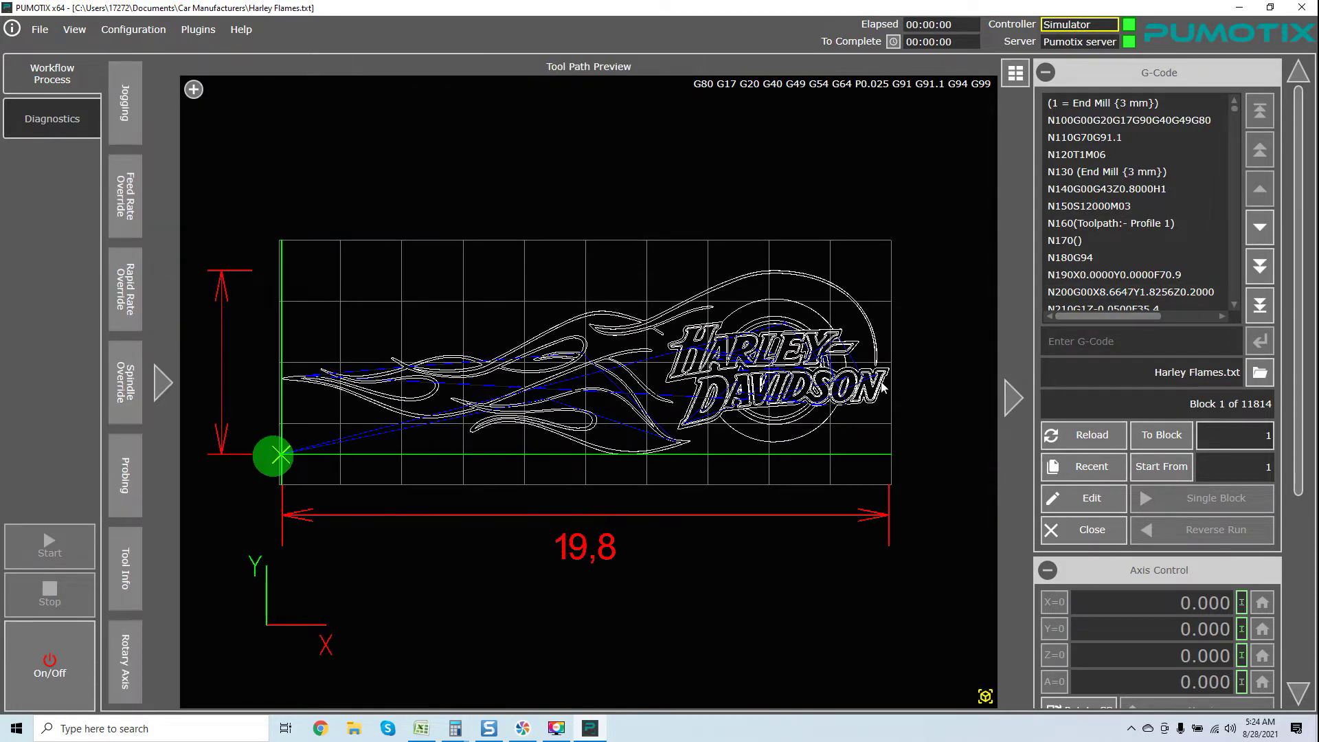
Tilt and zoom the toolpath preview, then jump to the G-code block at a toolpath point
{"action": "left_click_drag", "start_coordinate": [682, 359], "coordinate": [717, 430]}
{"action": "scroll", "coordinate": [624, 288], "scroll_direction": "up", "scroll_amount": 6}
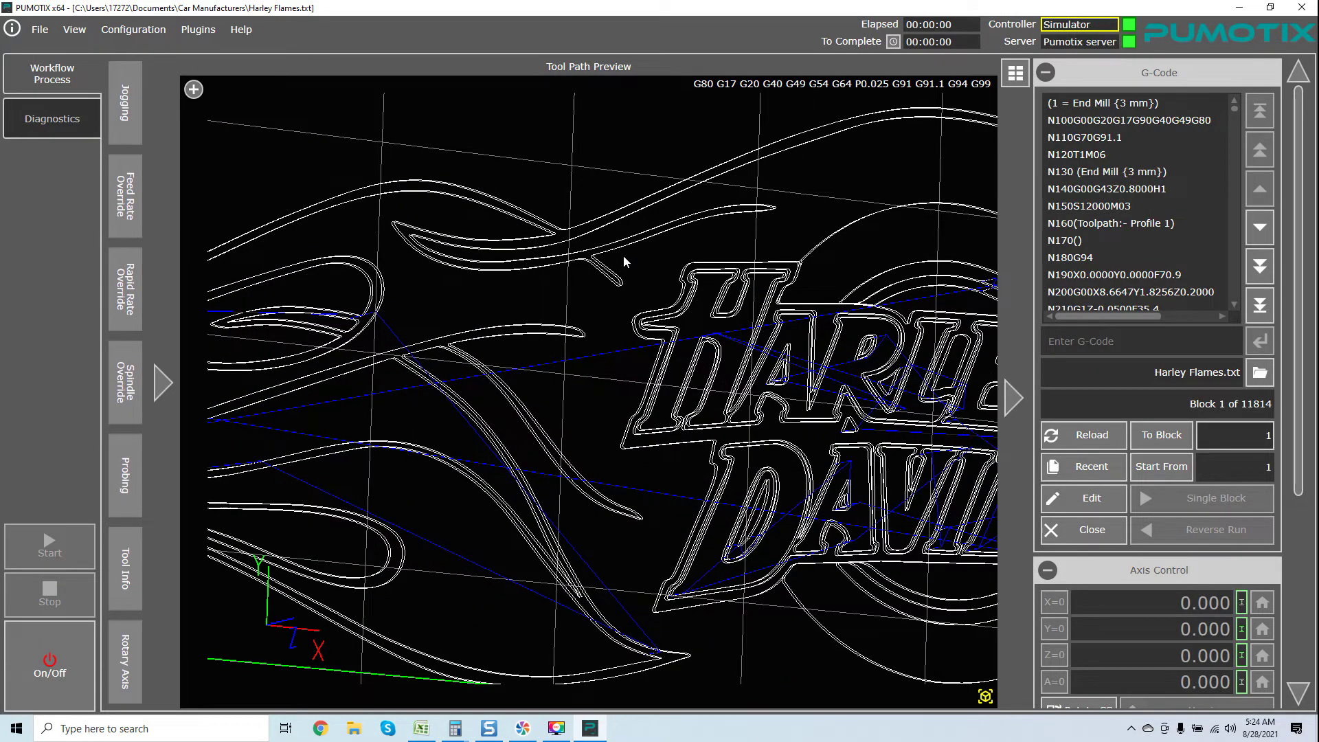
{"action": "left_click", "coordinate": [623, 251]}
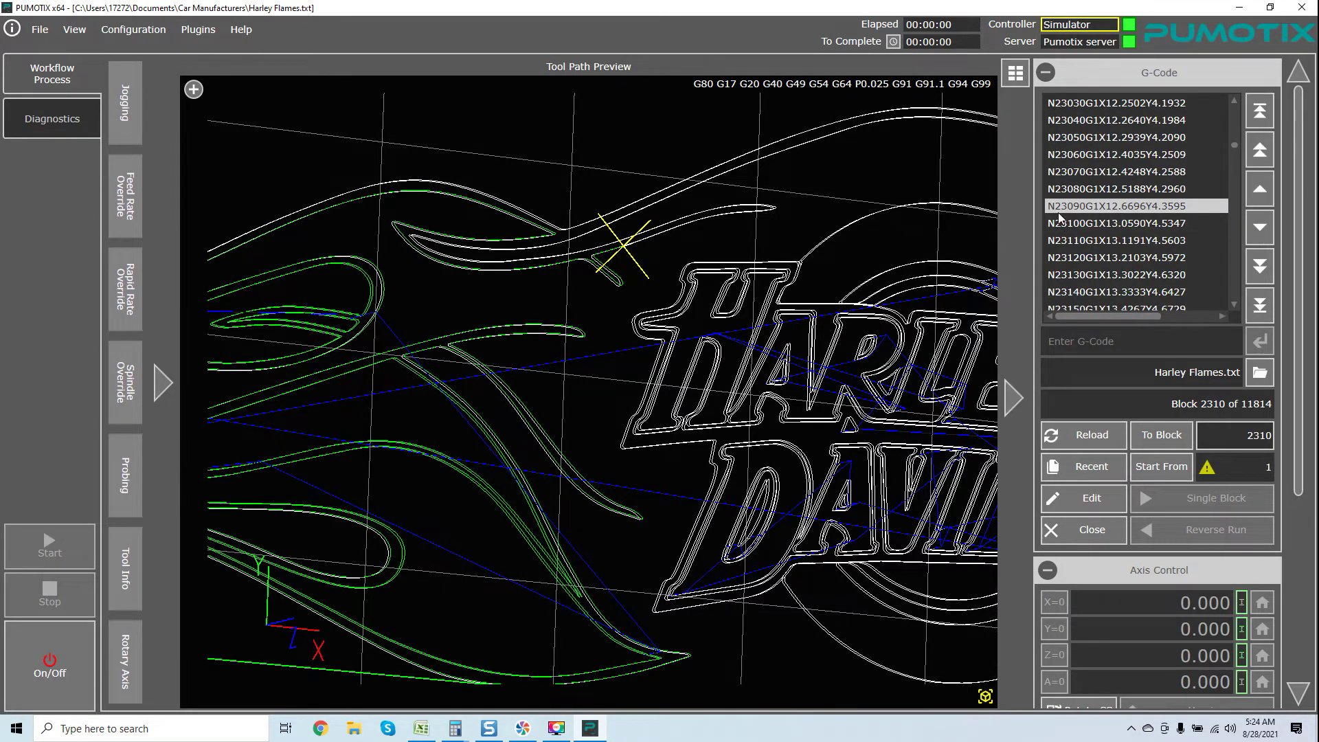
Zoom out to a tilted 3-D view of the whole toolpath and show the view controls and legend
{"action": "scroll", "coordinate": [618, 230], "scroll_direction": "down", "scroll_amount": 5}
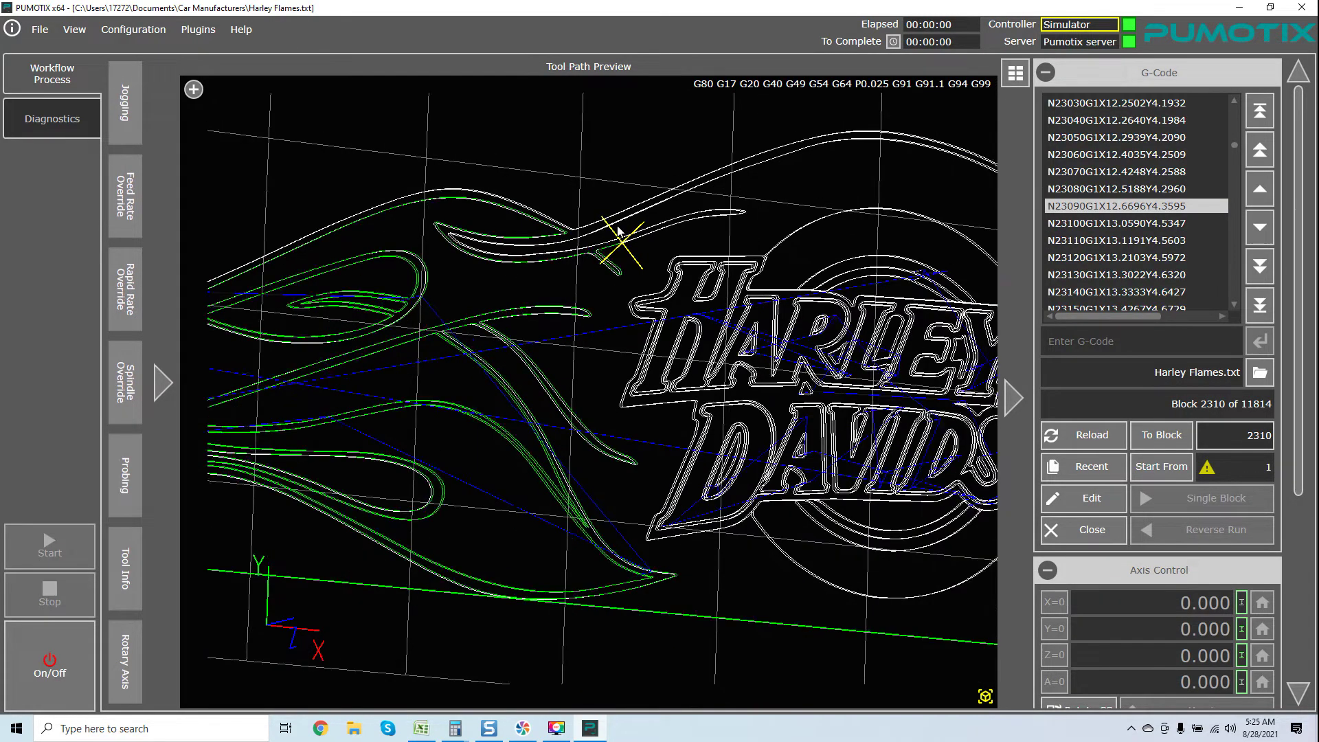
{"action": "scroll", "coordinate": [619, 230], "scroll_direction": "down", "scroll_amount": 2}
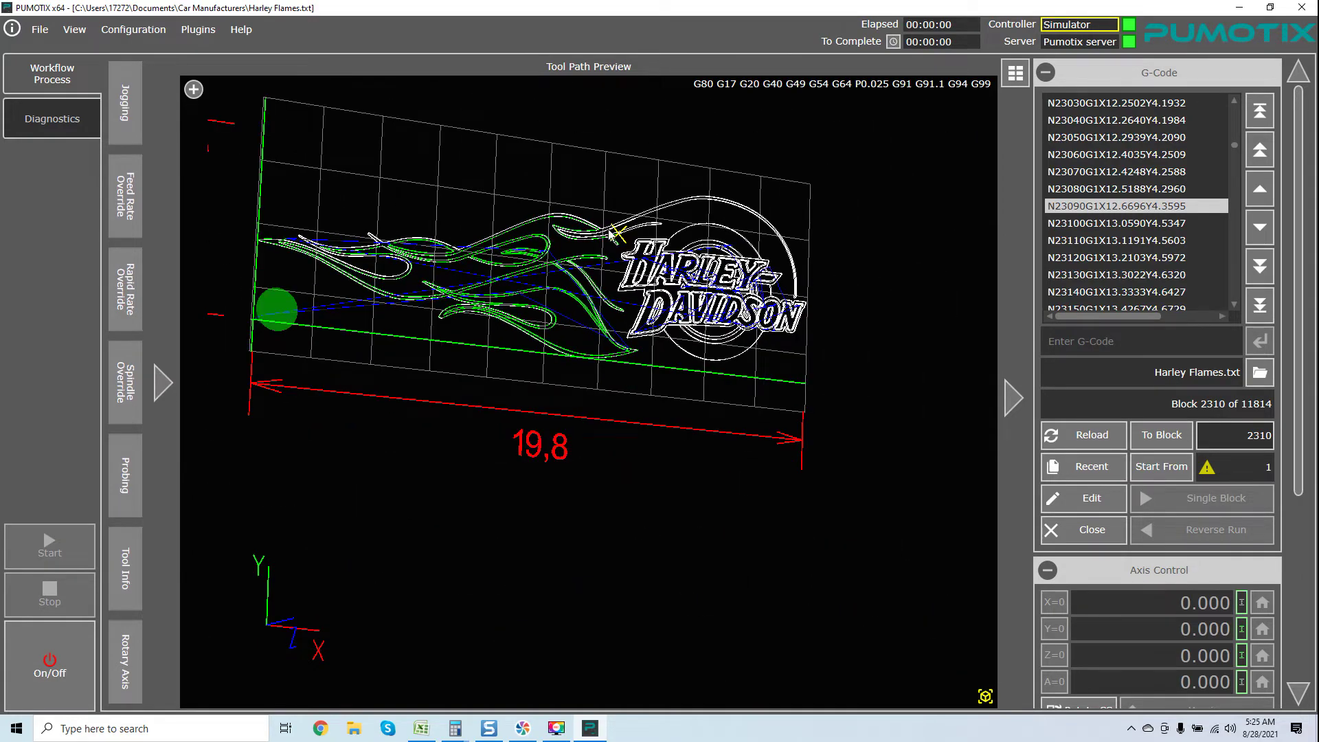
{"action": "mouse_move", "coordinate": [608, 233]}
{"action": "left_mouse_down"}
{"action": "mouse_move", "coordinate": [682, 279]}
{"action": "mouse_move", "coordinate": [600, 275]}
{"action": "mouse_move", "coordinate": [586, 243]}
{"action": "left_mouse_up"}
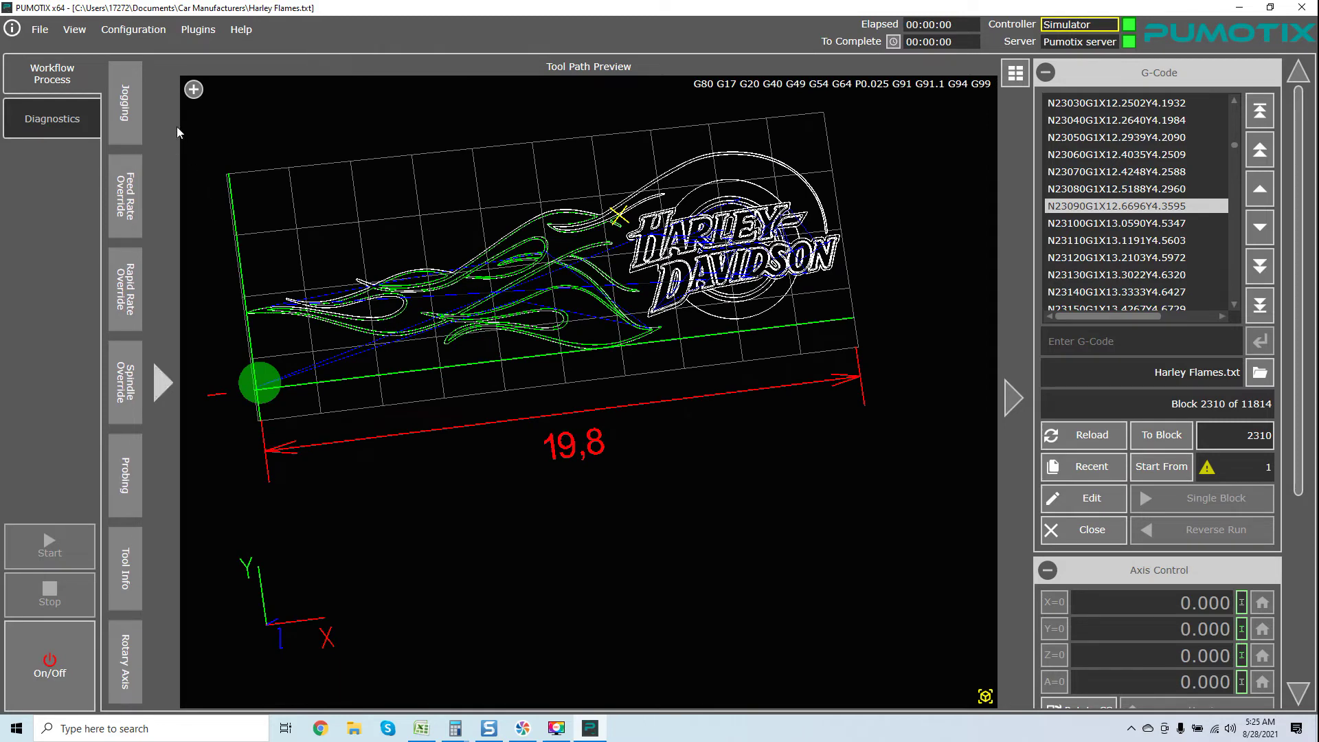
{"action": "left_click", "coordinate": [193, 90]}
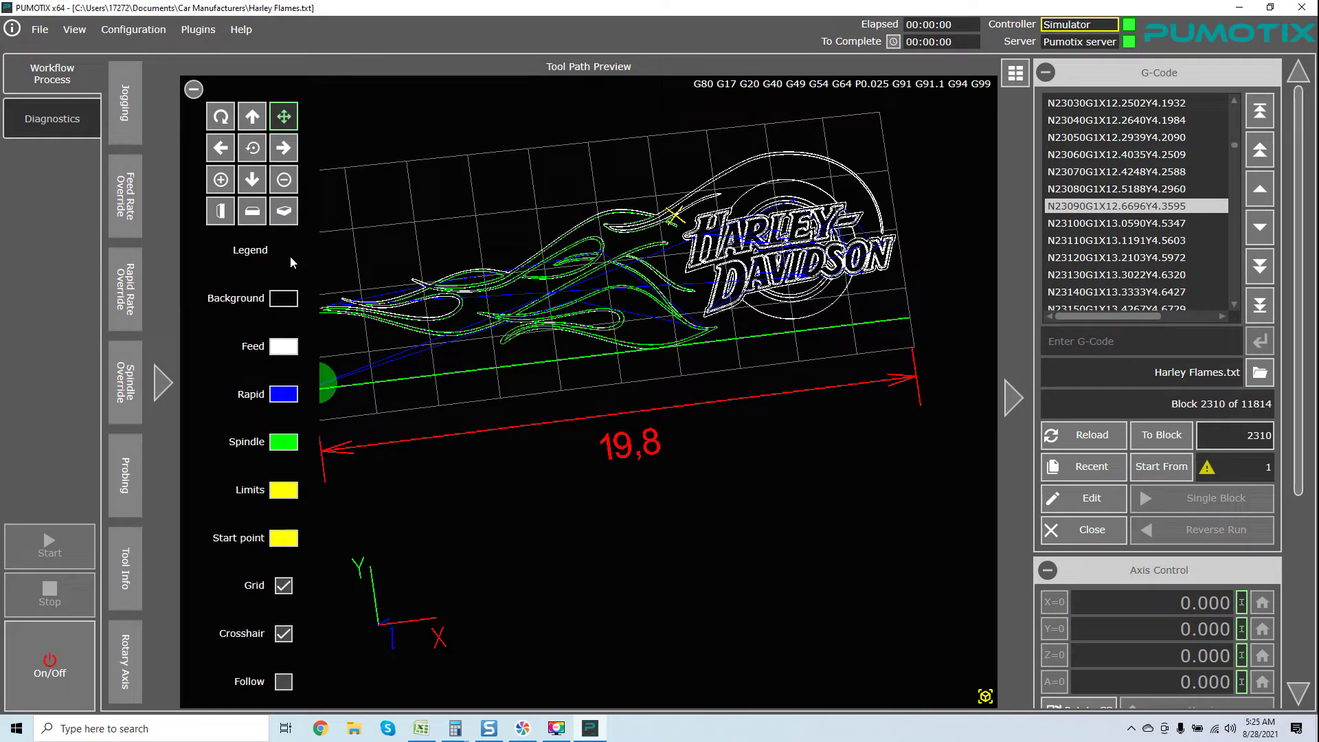
Toggle the background grid off and back on, then reset the preview to a flat top view
{"action": "left_click", "coordinate": [283, 586]}
{"action": "left_click", "coordinate": [283, 585]}
{"action": "left_click", "coordinate": [251, 148]}
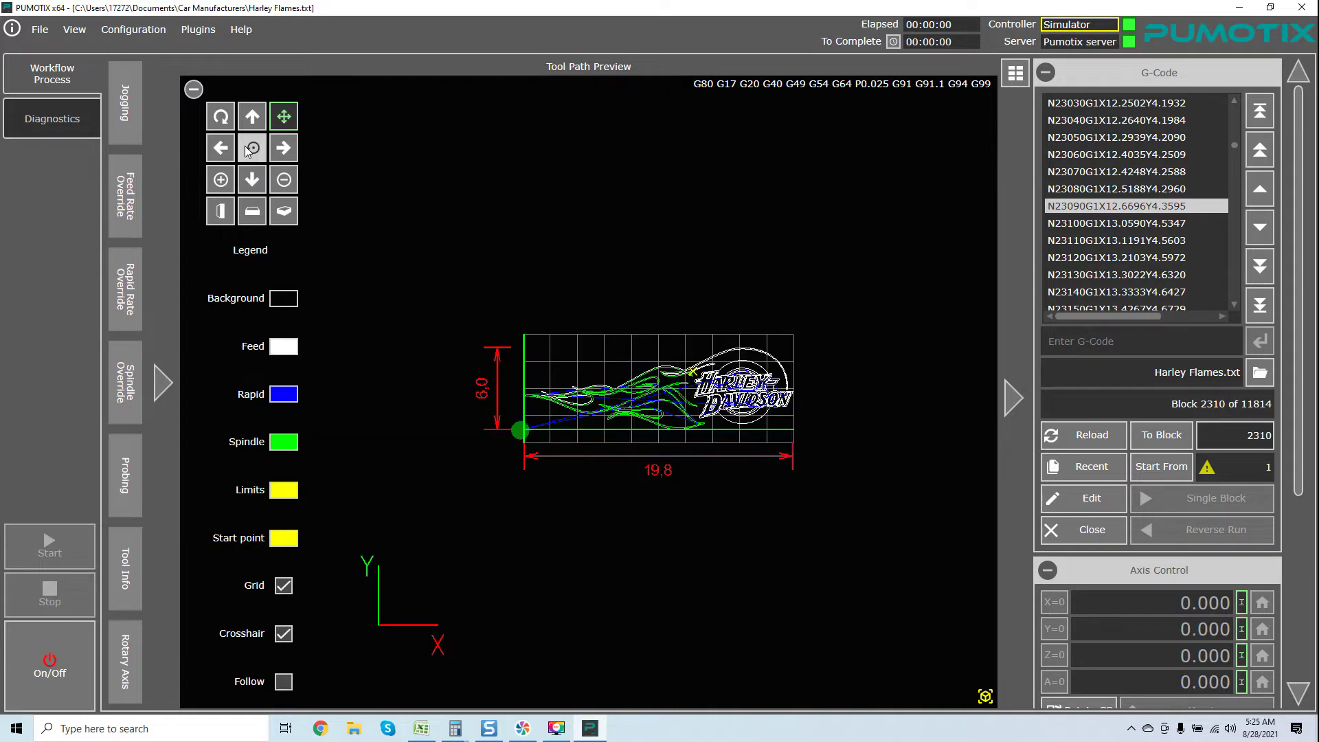
Zoom in twice and out twice on the toolpath, then hide the view controls and legend
{"action": "left_click", "coordinate": [221, 181]}
{"action": "left_click", "coordinate": [221, 180]}
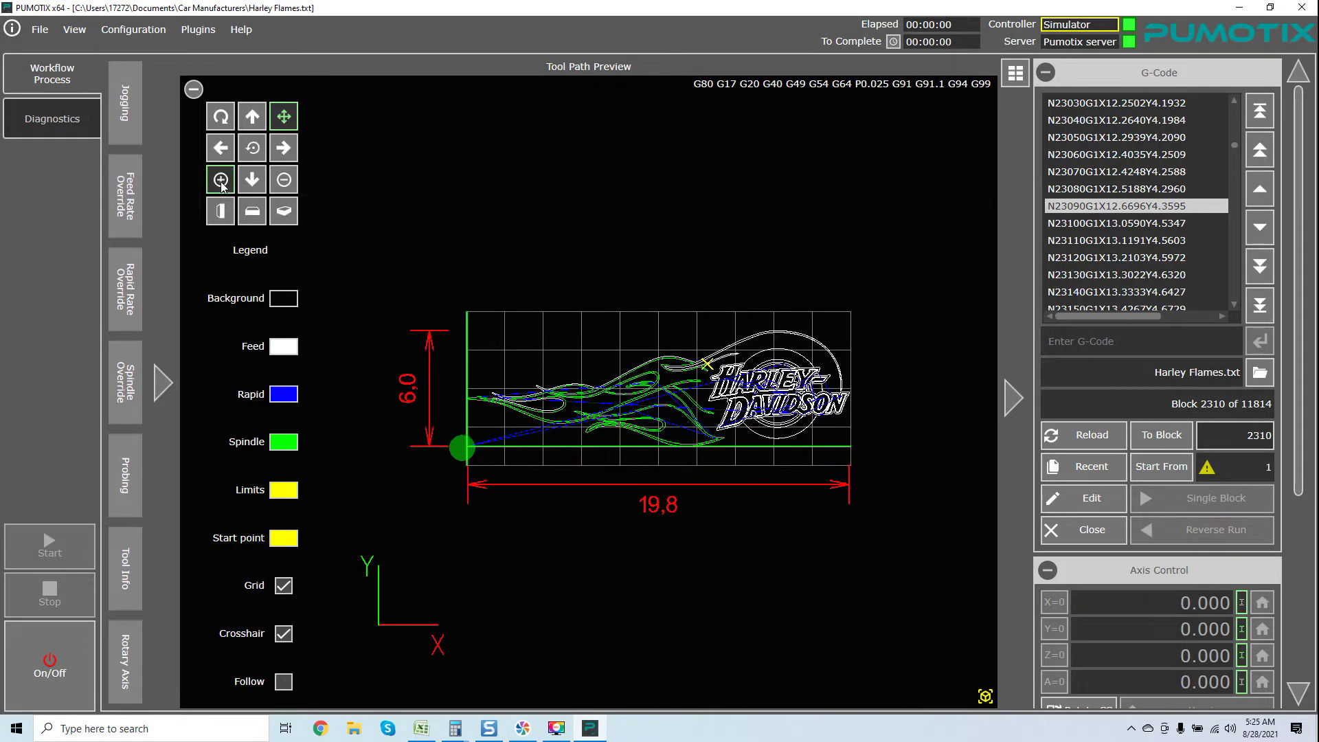
{"action": "left_click", "coordinate": [282, 183]}
{"action": "left_click", "coordinate": [282, 183]}
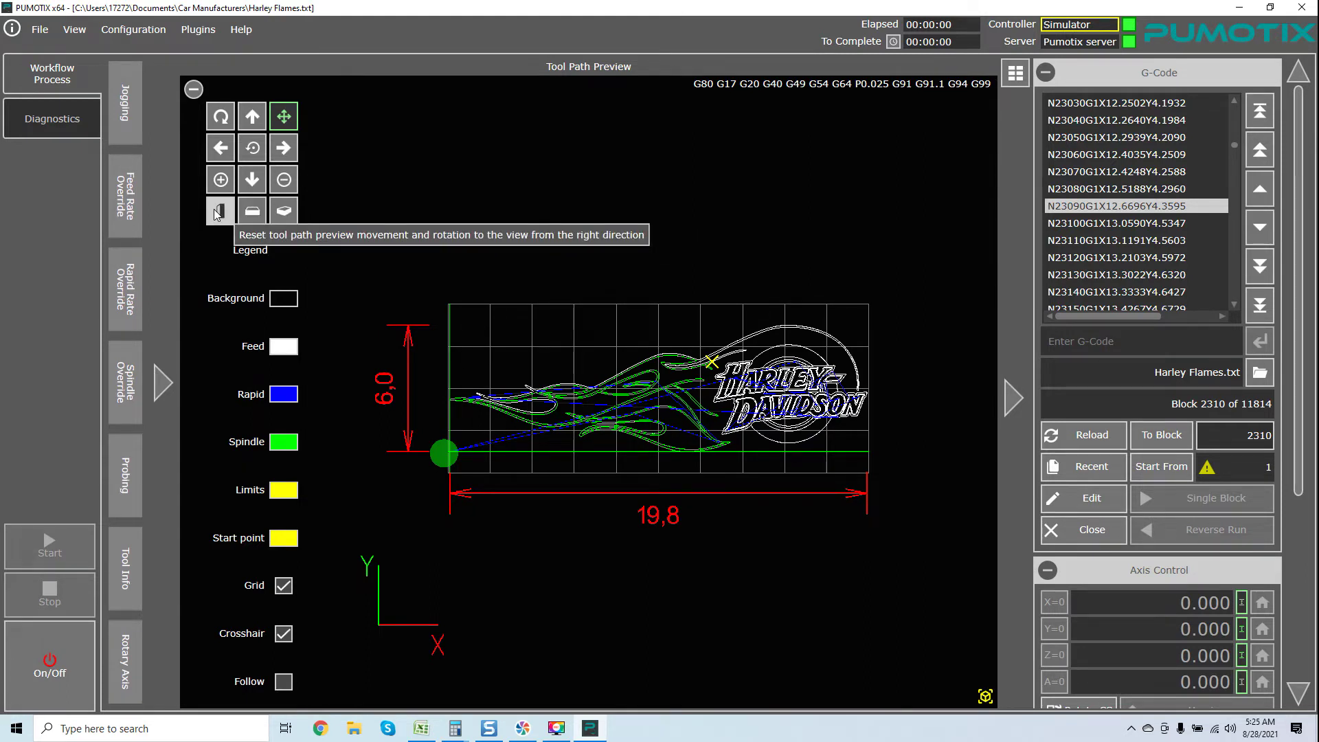
{"action": "left_click", "coordinate": [193, 89]}
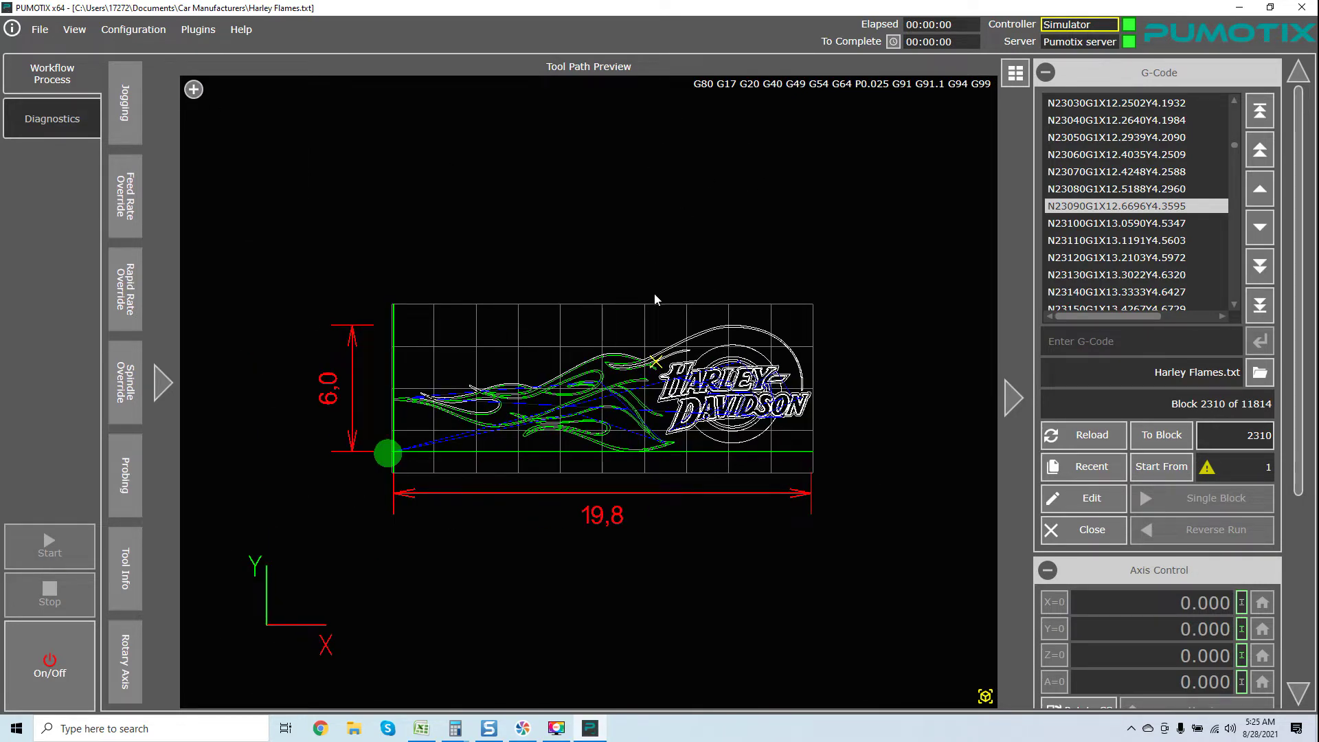
Rewind to block 1 with Ctrl+W, give Axis Control and macros their own column, and check Help > About
{"action": "key", "text": "ctrl+w"}
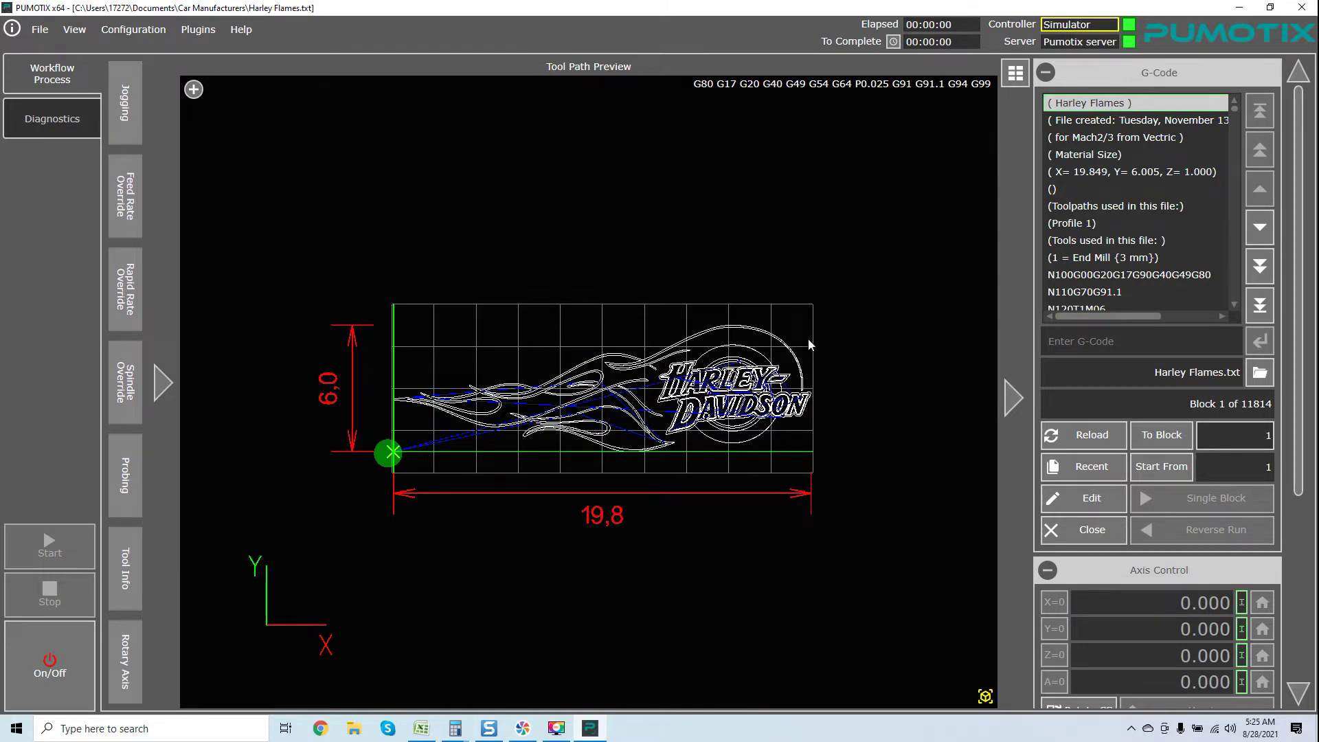
{"action": "left_click", "coordinate": [1014, 73]}
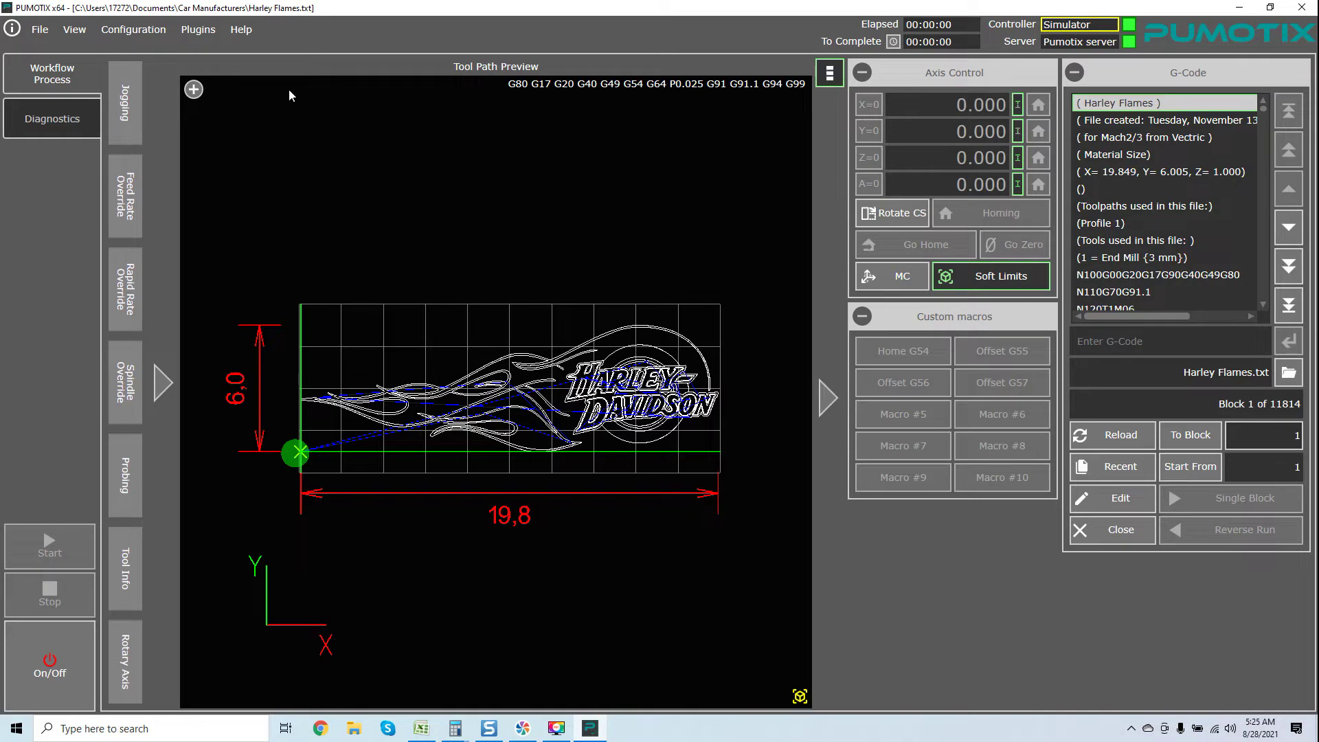
{"action": "left_click", "coordinate": [248, 30]}
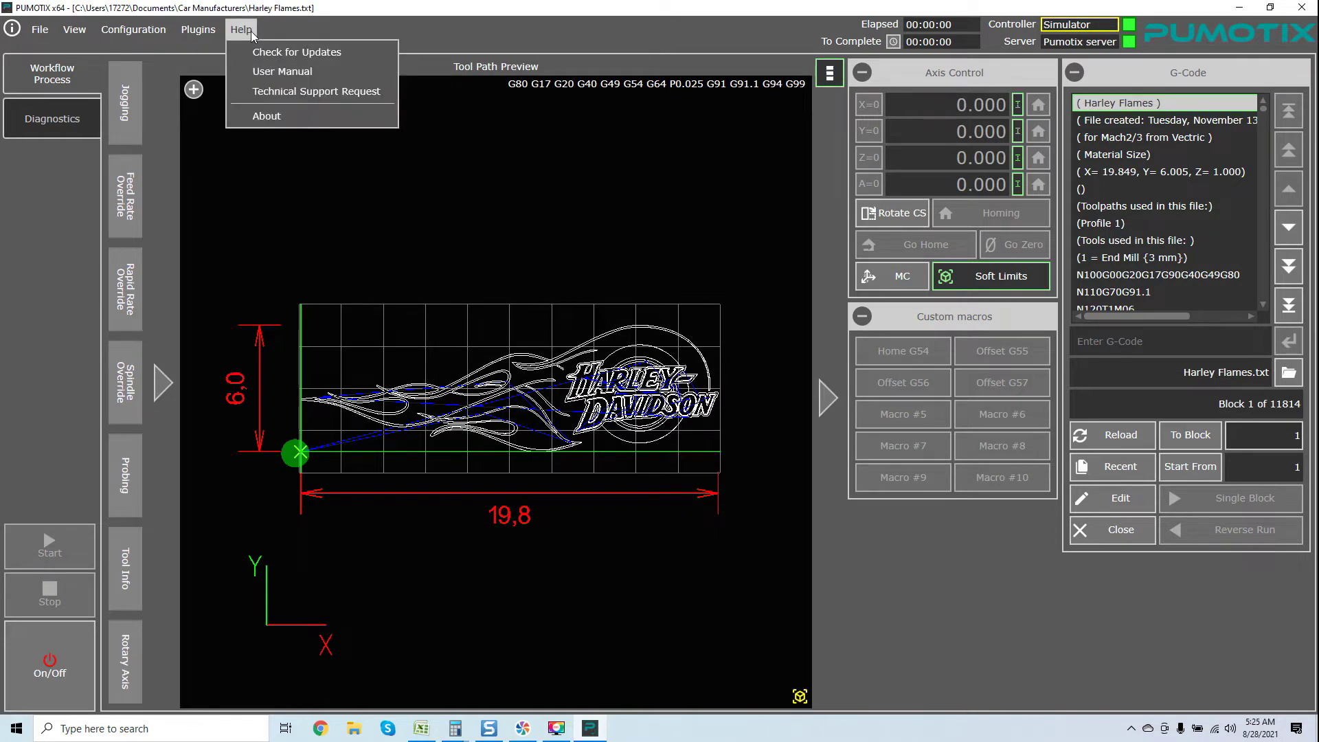
{"action": "left_click", "coordinate": [268, 116]}
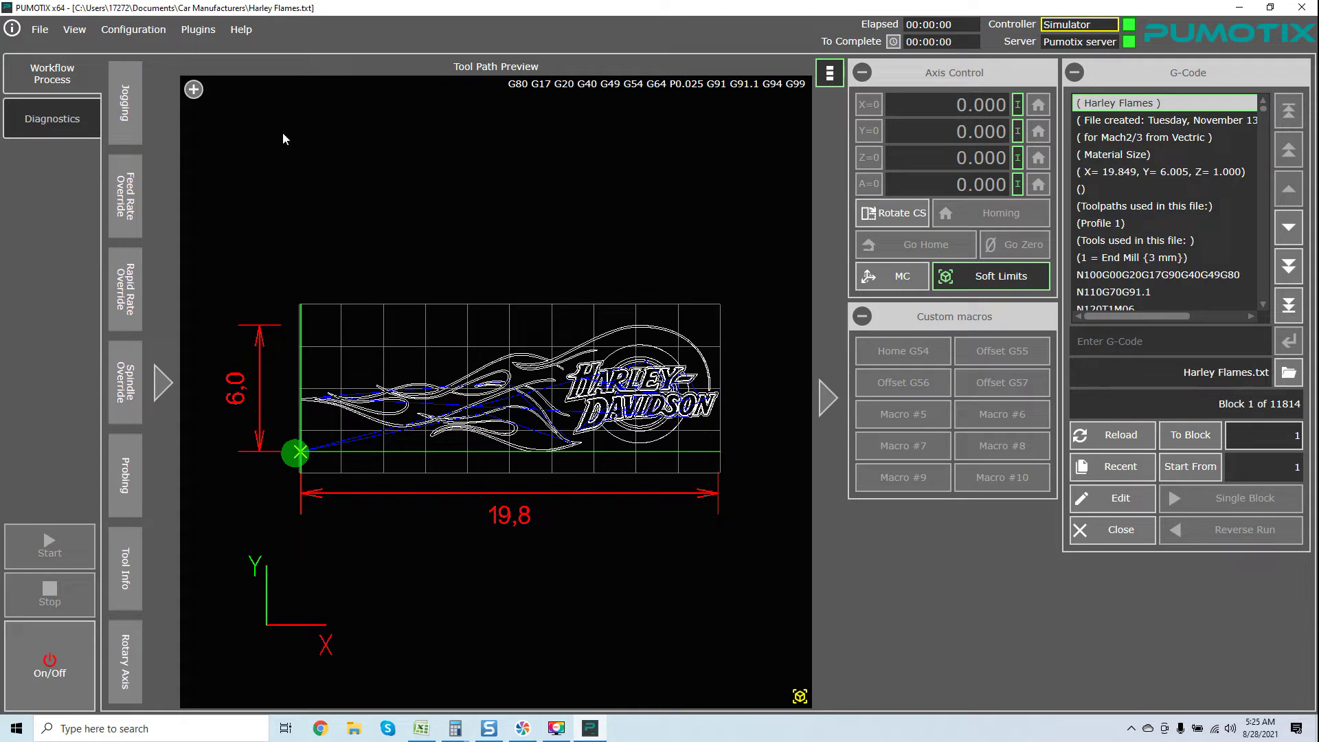
{"action": "left_click", "coordinate": [154, 35]}
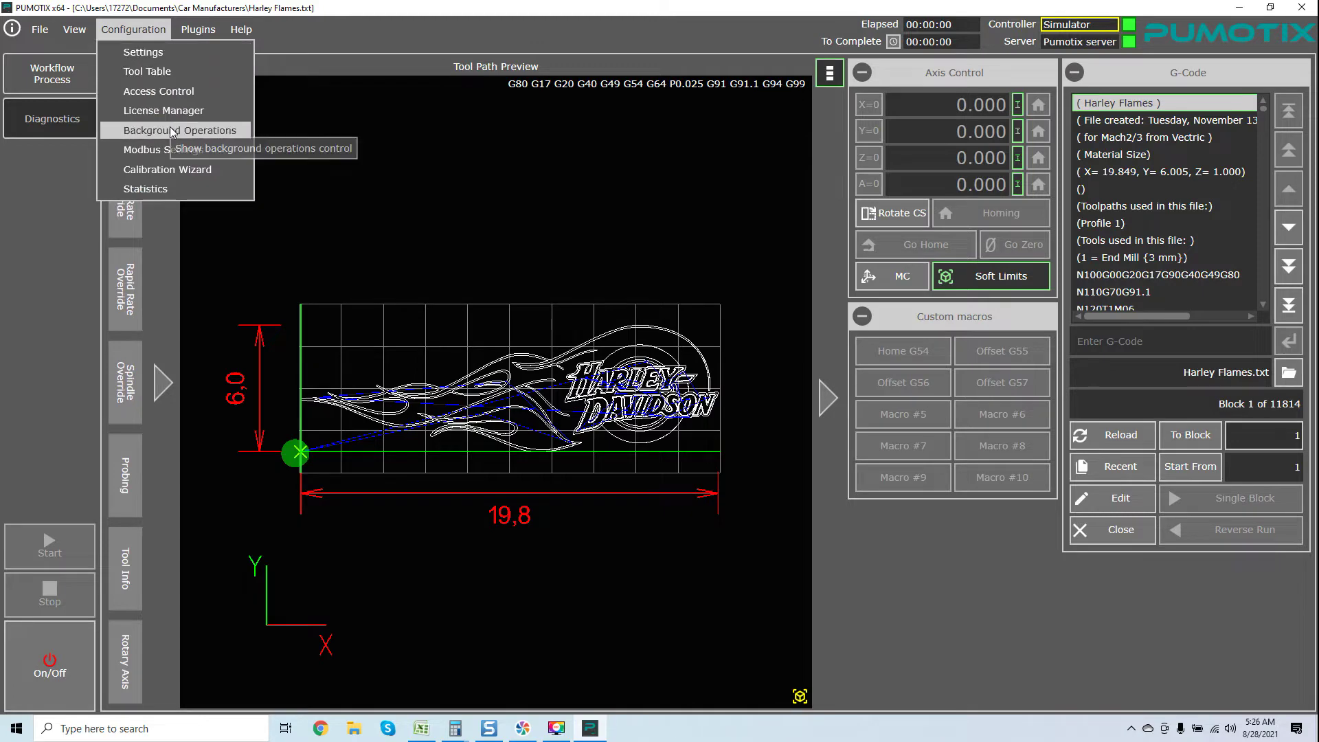
On the Settings Spindle page, set Spindle control mode to Step/Dir spindle control
{"action": "left_click", "coordinate": [163, 60]}
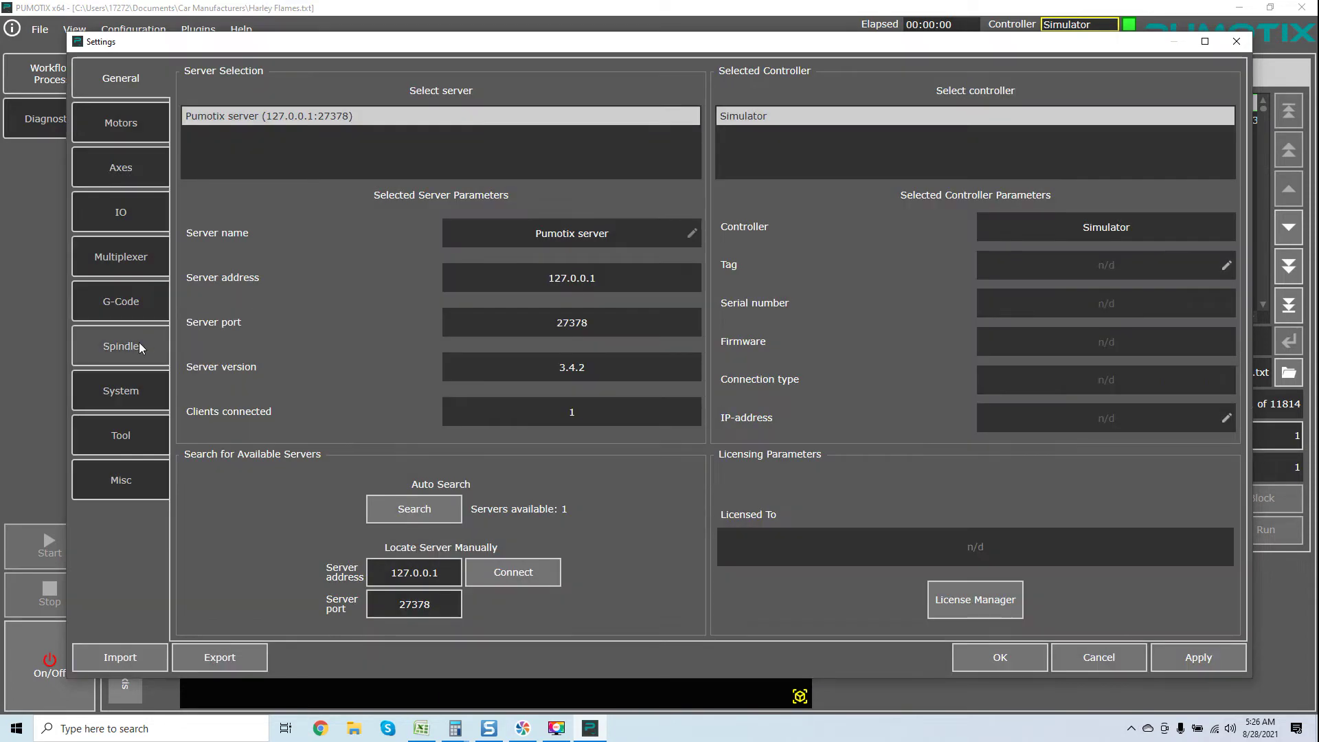
{"action": "left_click", "coordinate": [139, 343]}
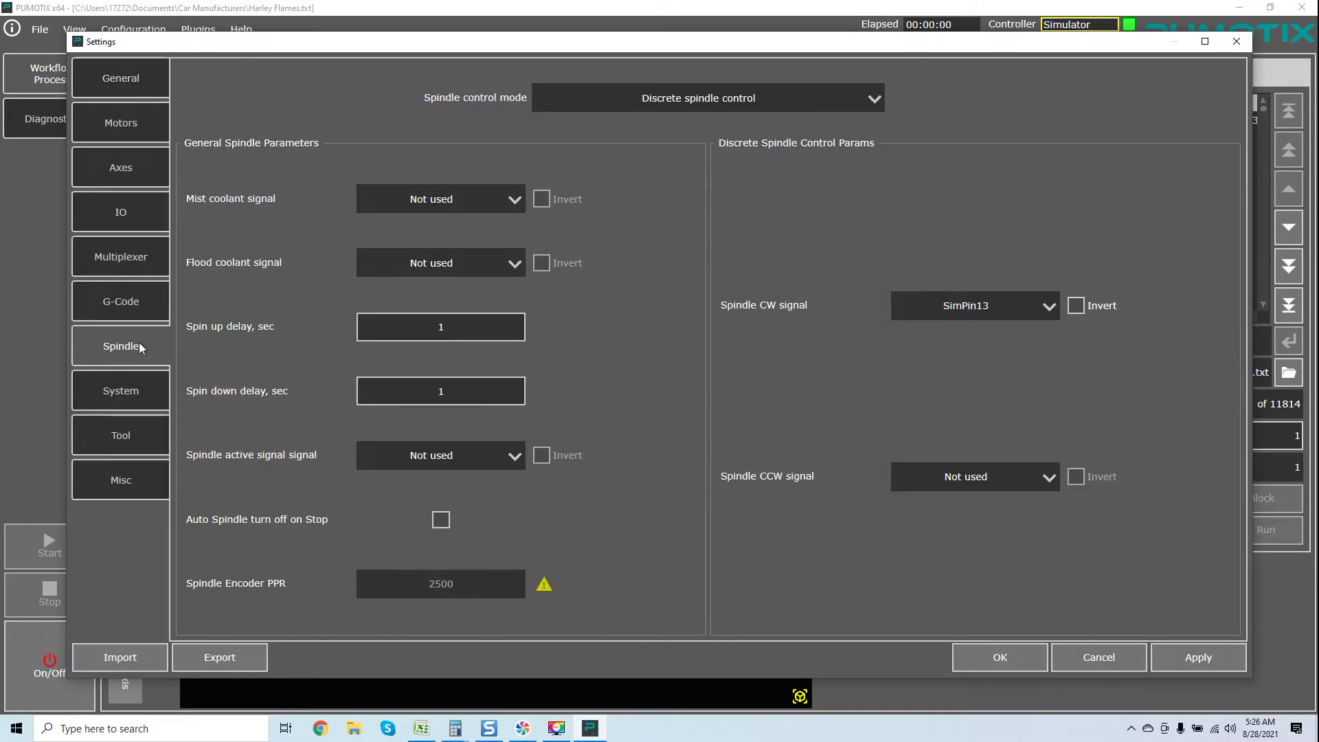
{"action": "left_click", "coordinate": [875, 99]}
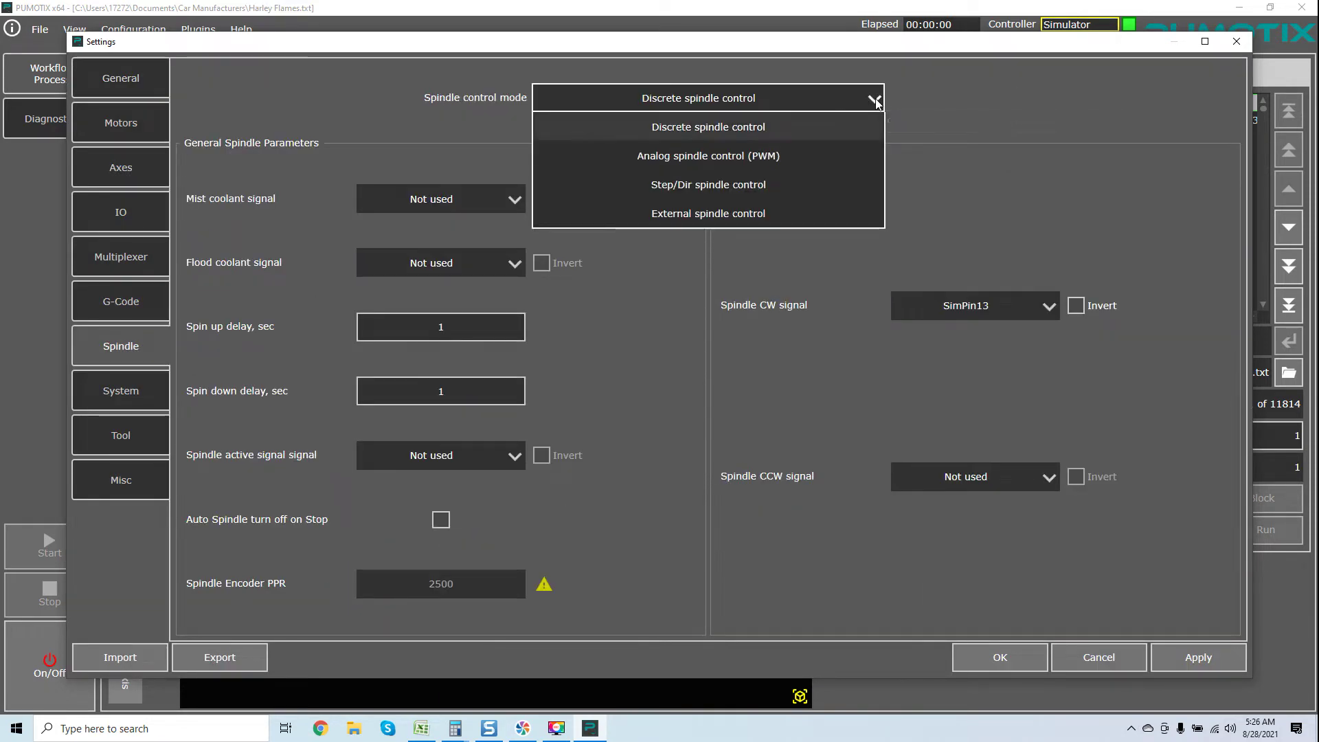
{"action": "left_click", "coordinate": [857, 180]}
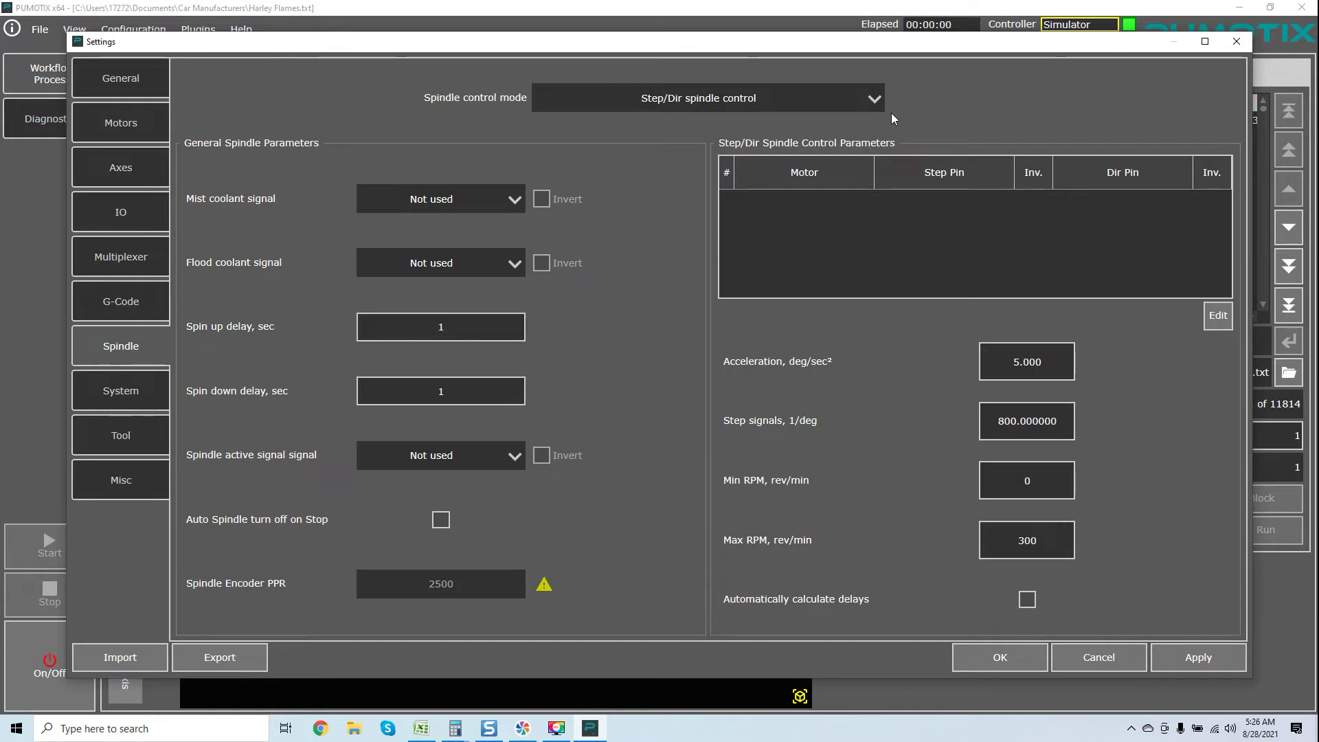
{"action": "left_click", "coordinate": [867, 103]}
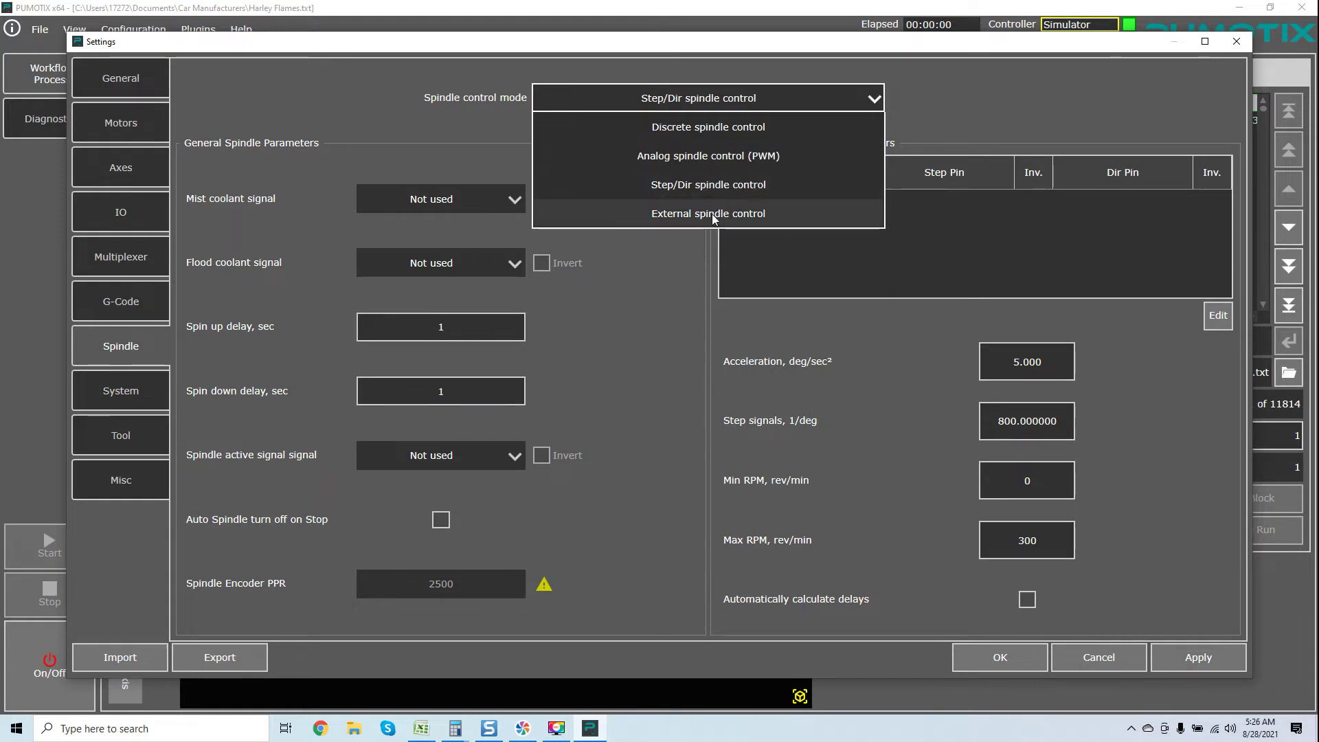
{"action": "left_click", "coordinate": [933, 106]}
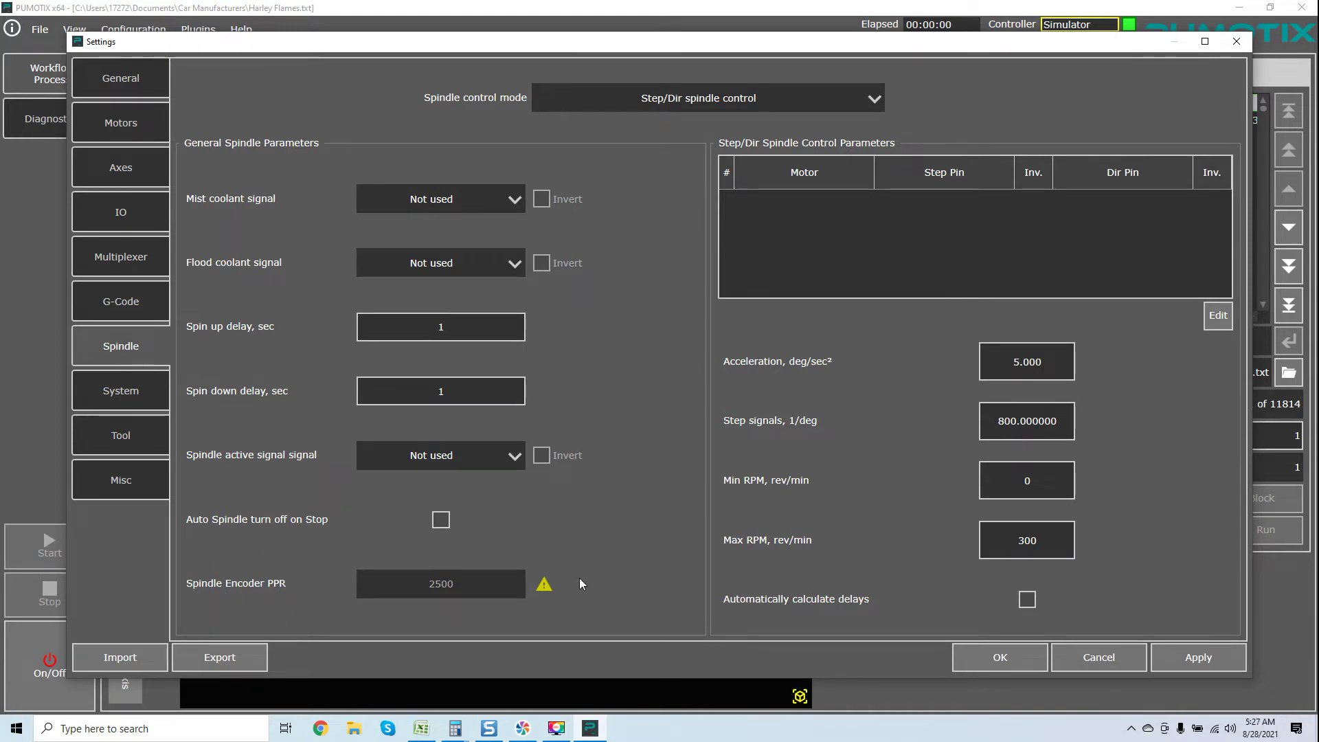
Review the General server and controller settings, then close the Settings window
{"action": "mouse_move", "coordinate": [544, 590]}
{"action": "left_click", "coordinate": [138, 84]}
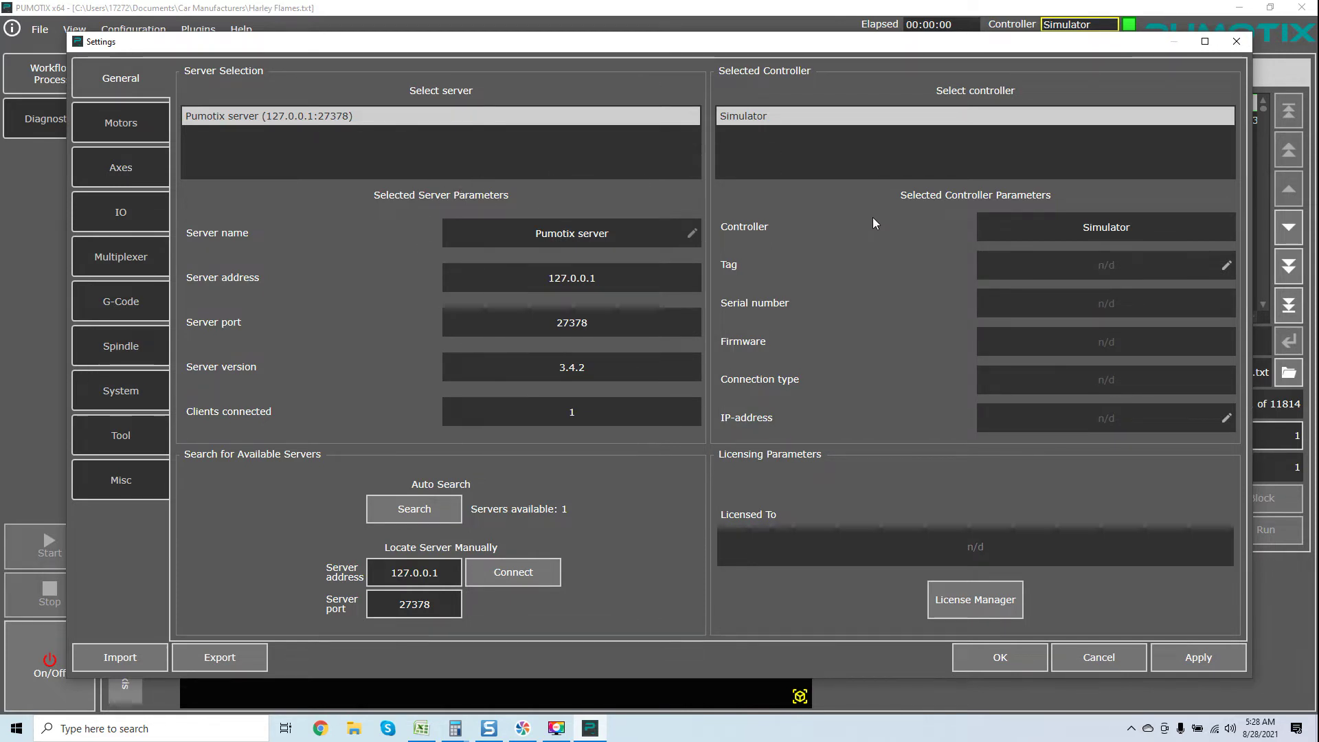
{"action": "left_click", "coordinate": [1233, 43]}
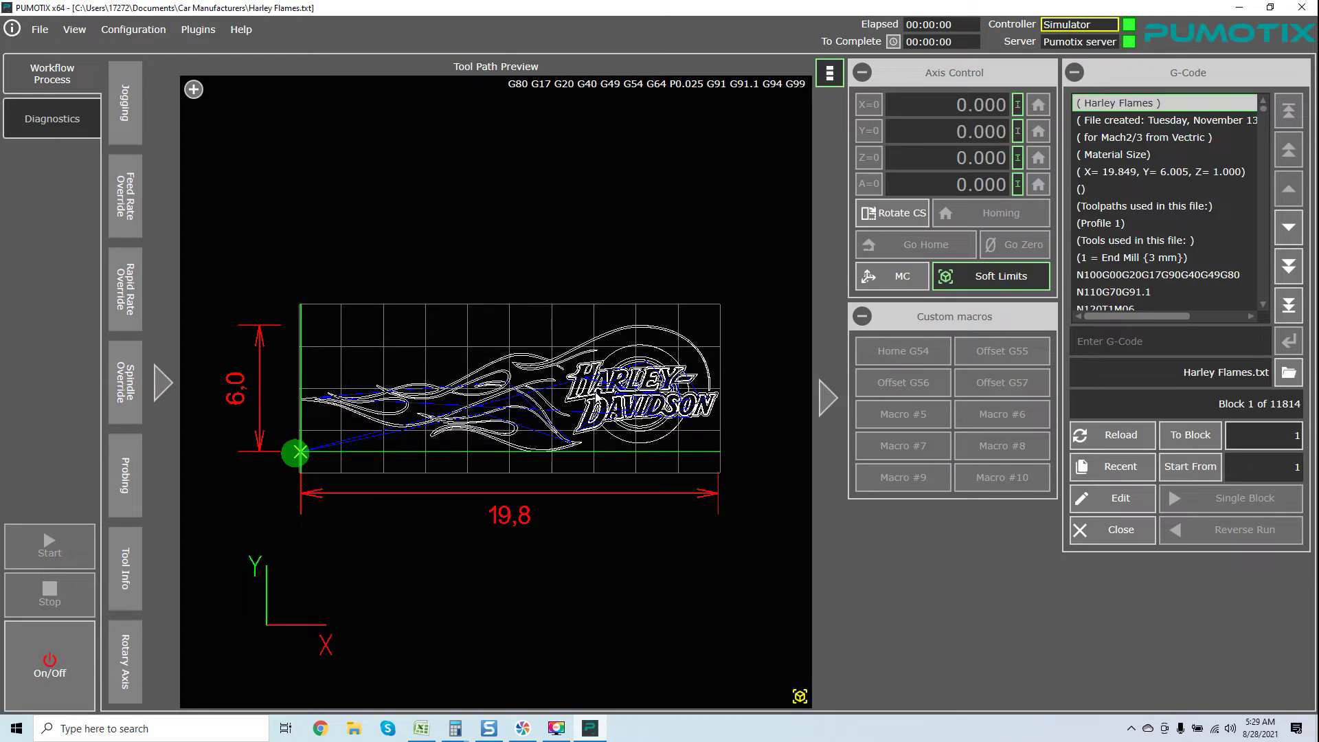
{"action": "scroll", "coordinate": [596, 398], "scroll_direction": "up", "scroll_amount": 1}
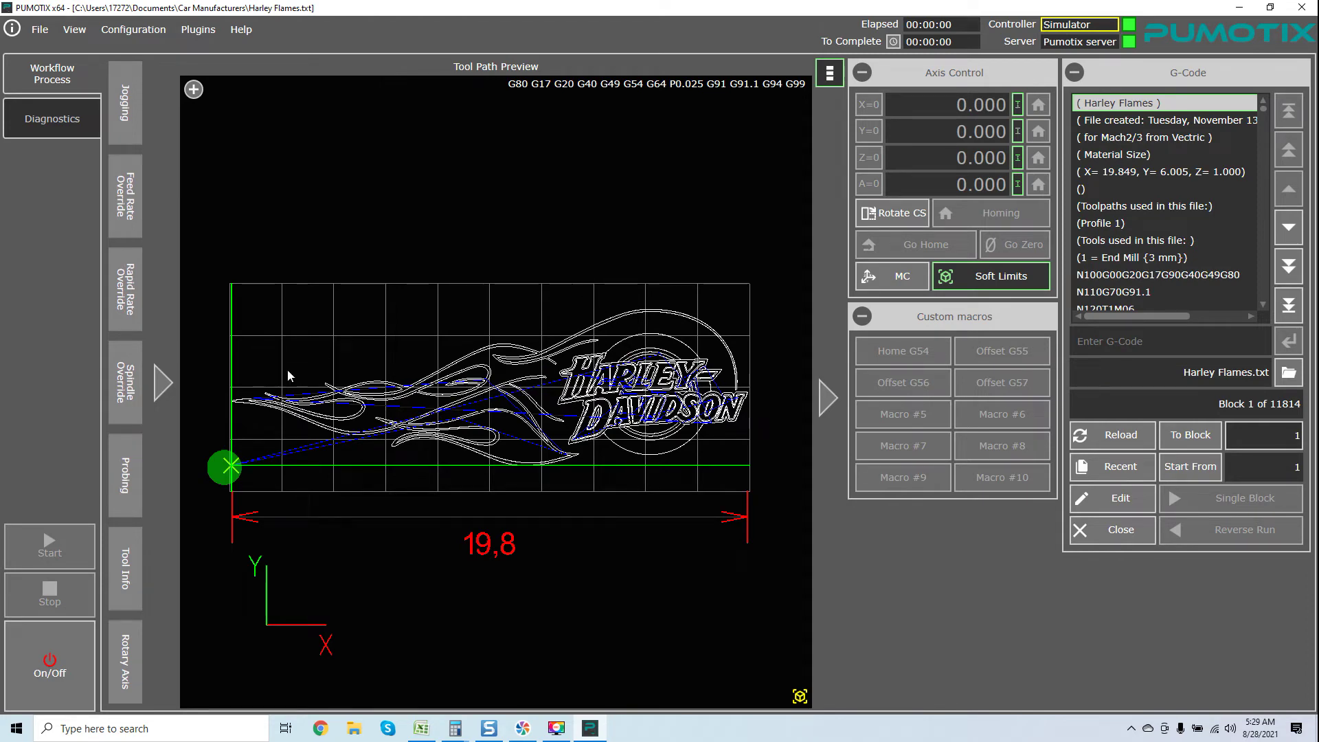
{"action": "left_click", "coordinate": [168, 378]}
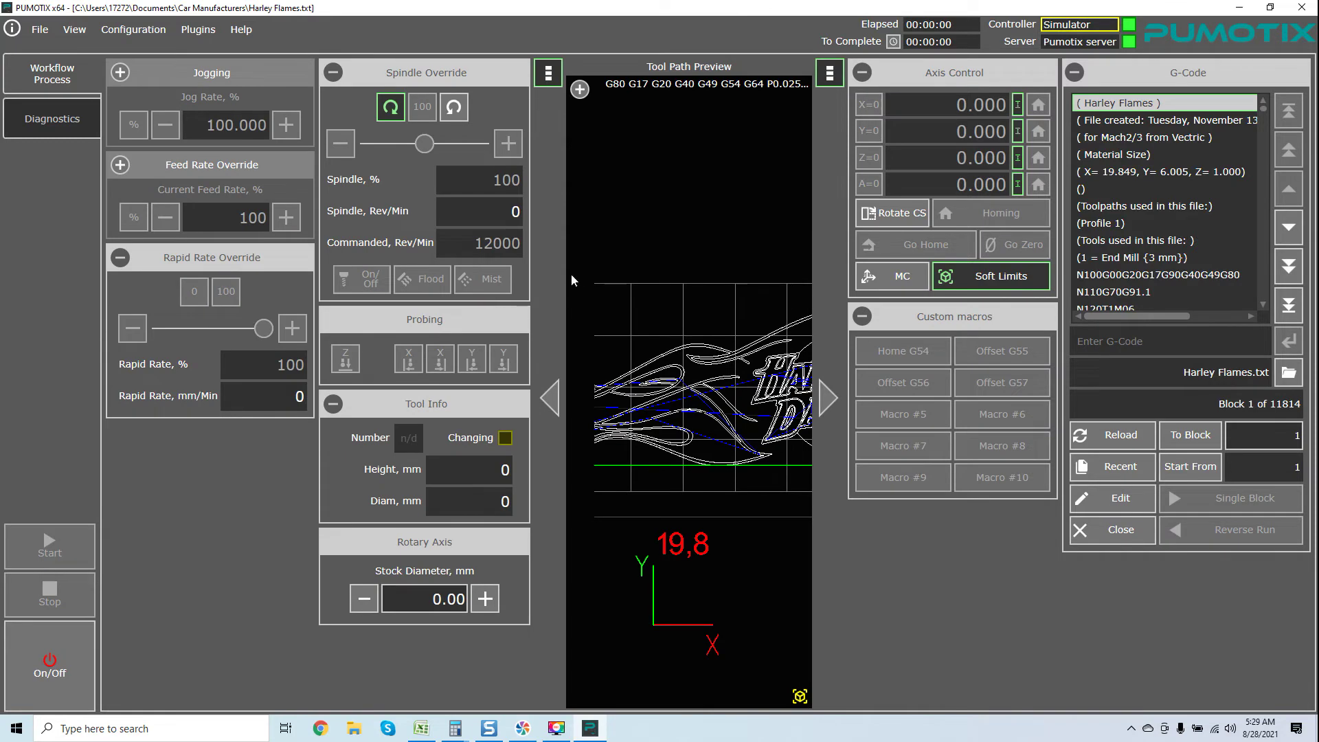
{"action": "left_click", "coordinate": [549, 395]}
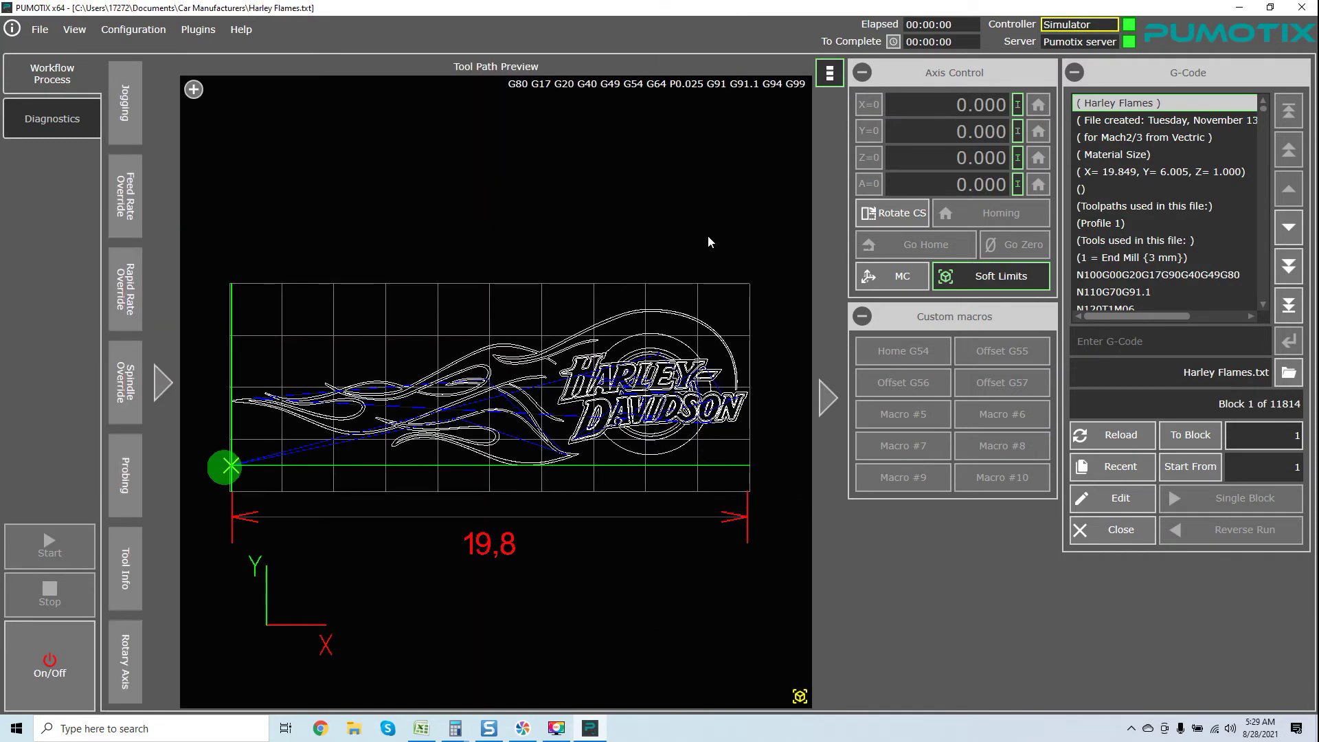